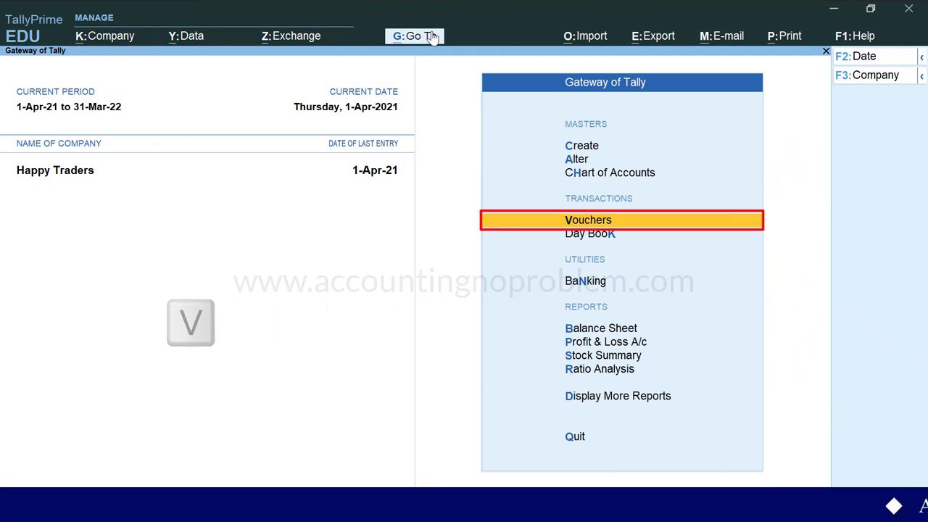
Open a Purchase voucher (No. 3) and enter supplier invoice No. 2 dated 1-Apr-21
key("v")
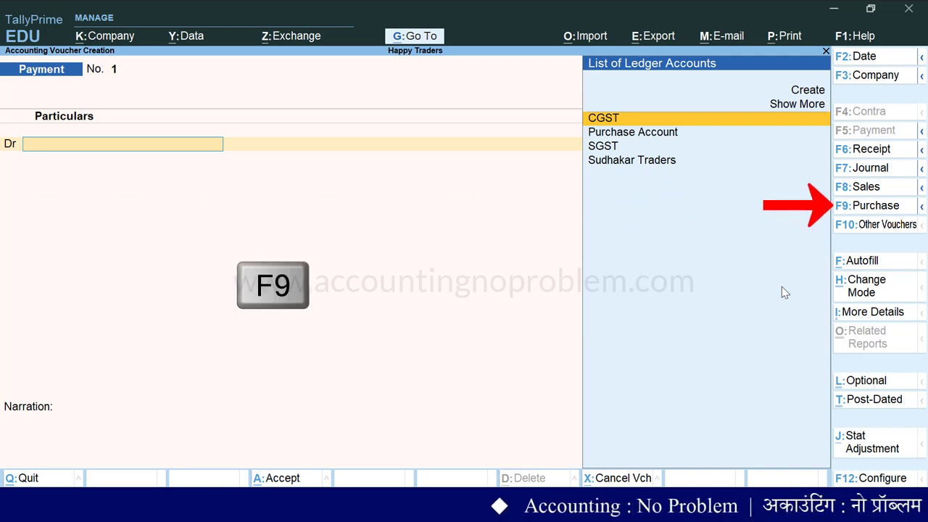
key("F9")
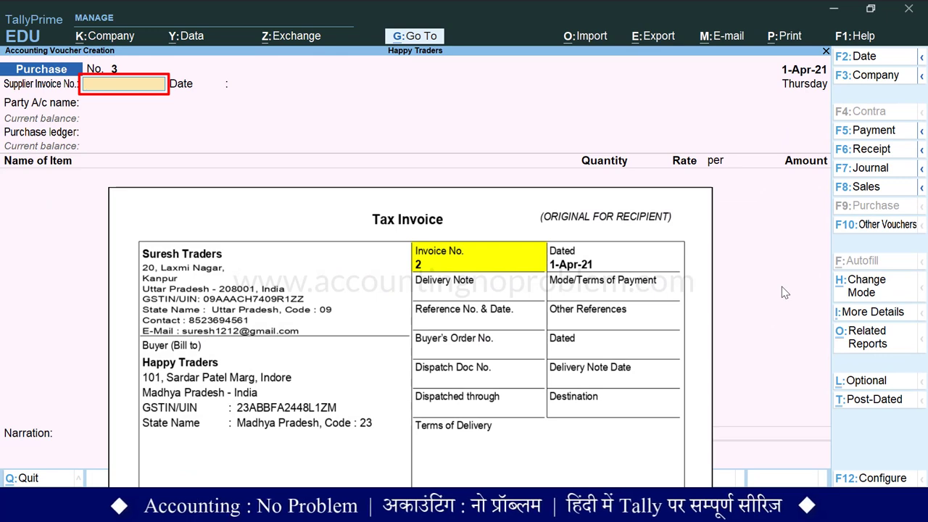
key("Return")
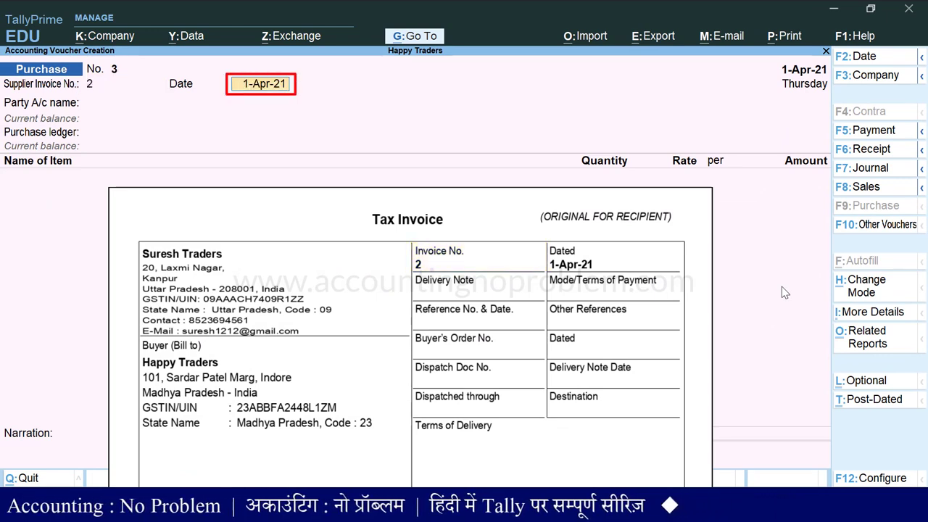
type("1.4.21")
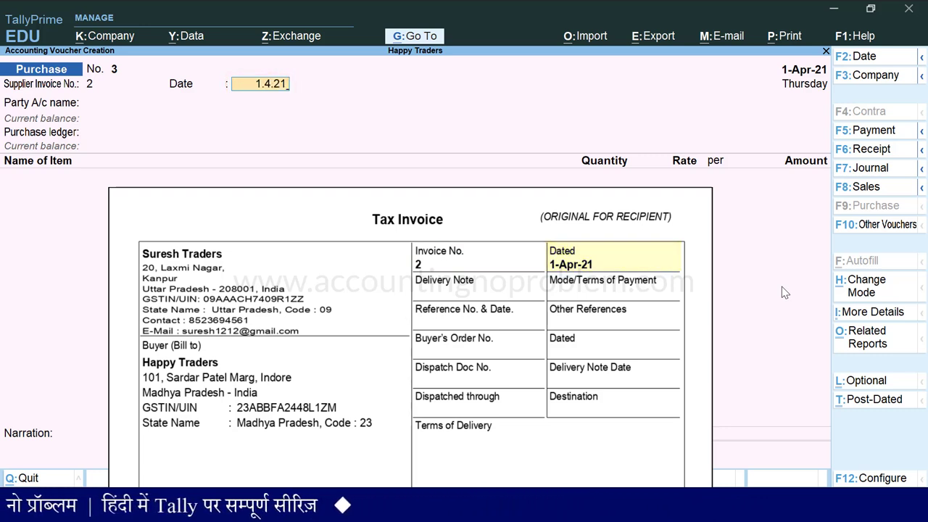
key("Return")
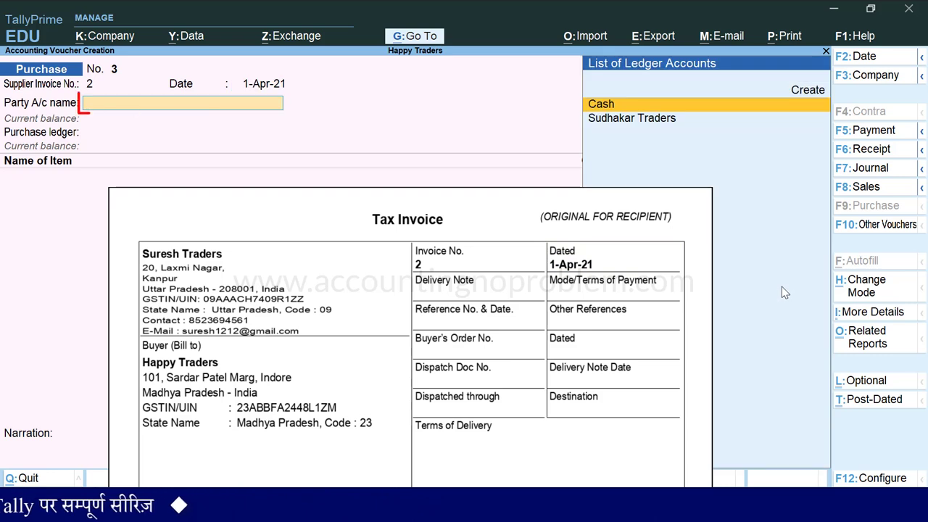
key("alt")
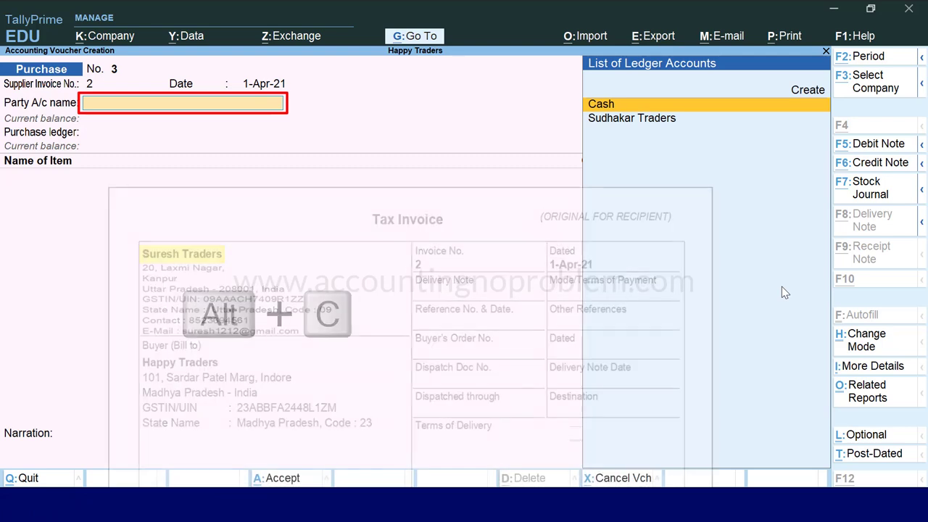
Create a ledger named Suresh Traders under Sundry Creditors, keeping bill-by-bill balances
key("alt+c")
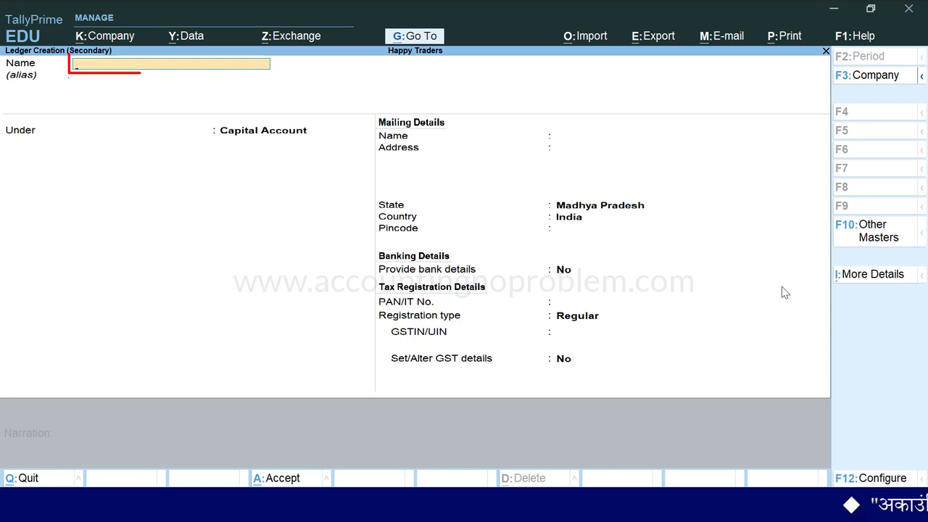
type("Sur")
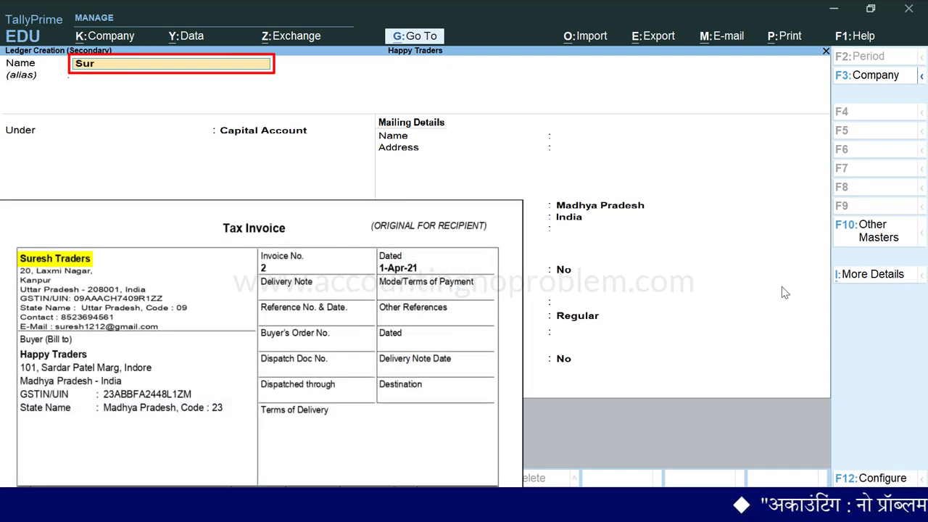
type("esh Traders")
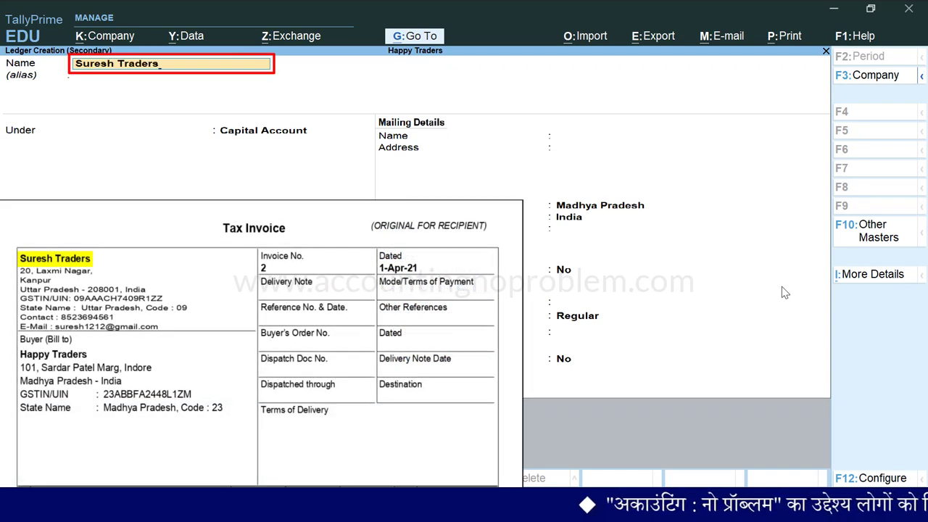
key("Return")
key("Return")
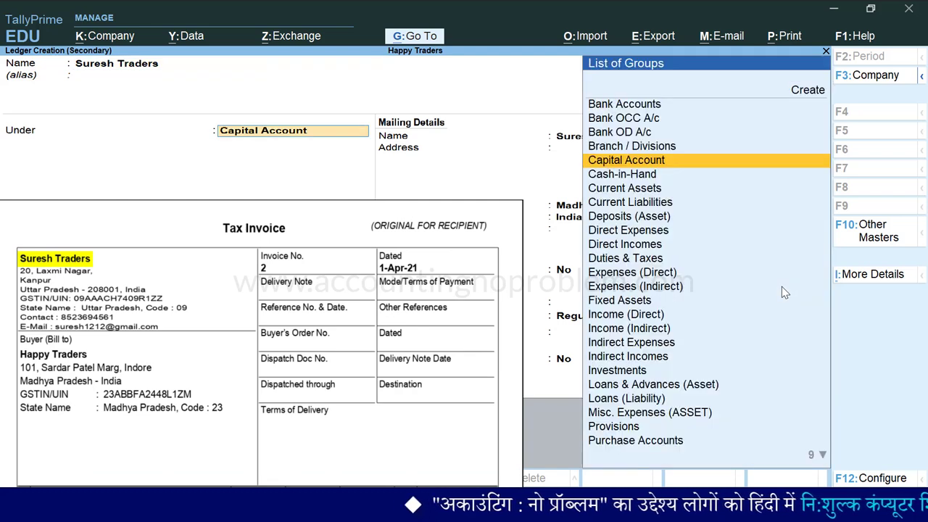
type("s")
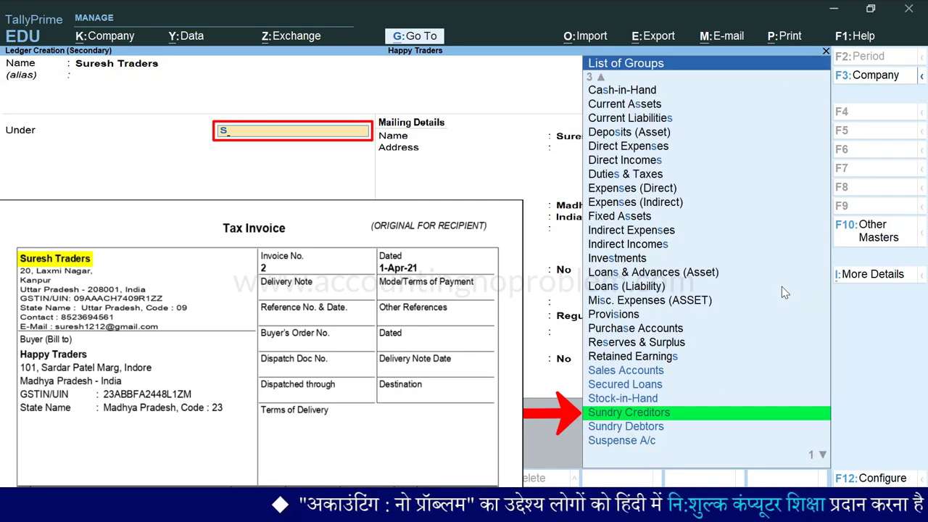
key("Down")
key("Down")
key("Down")
key("Return")
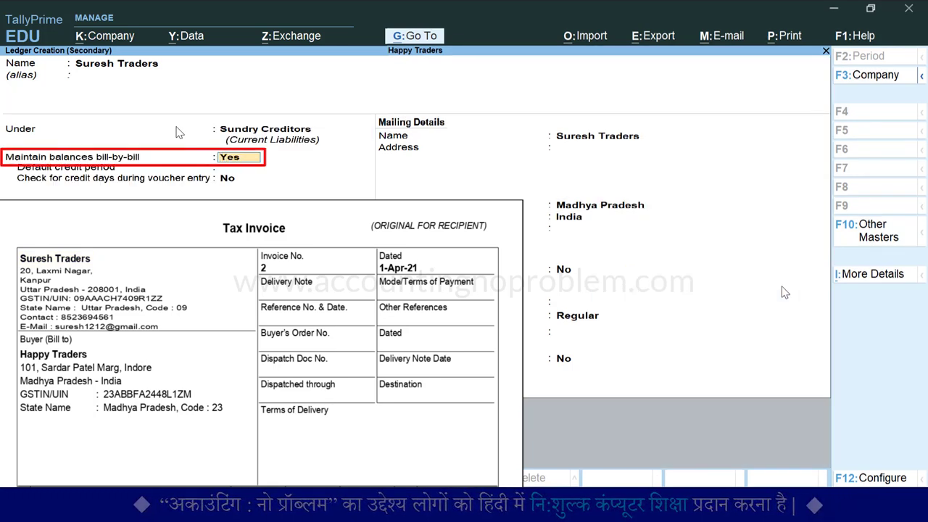
key("Return")
key("Return")
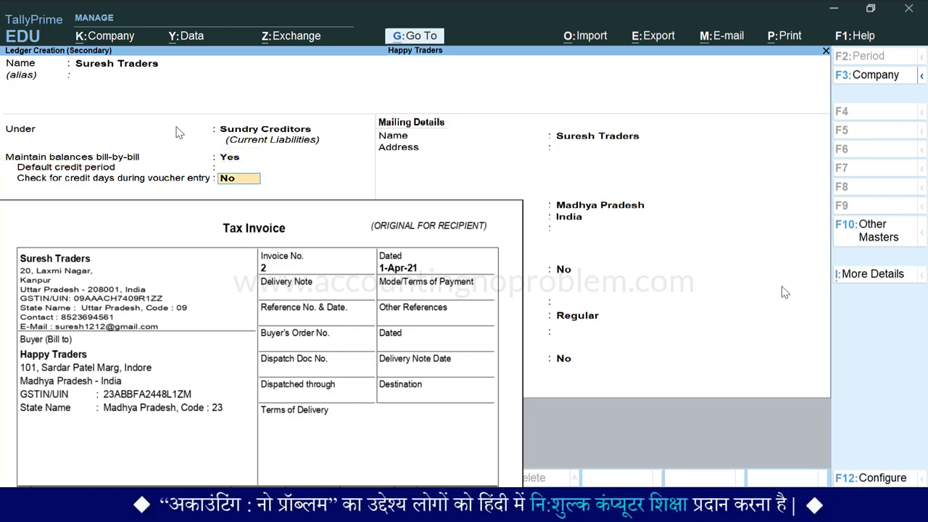
key("Return")
key("Return")
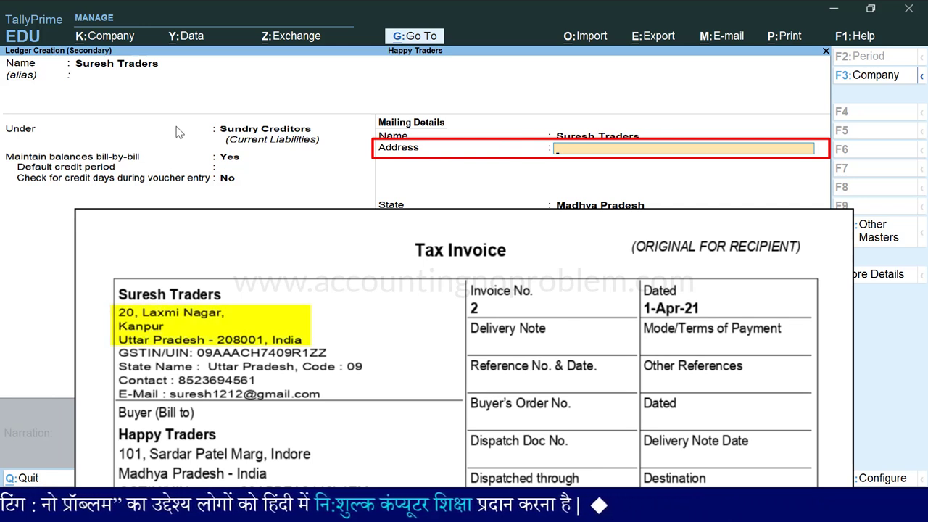
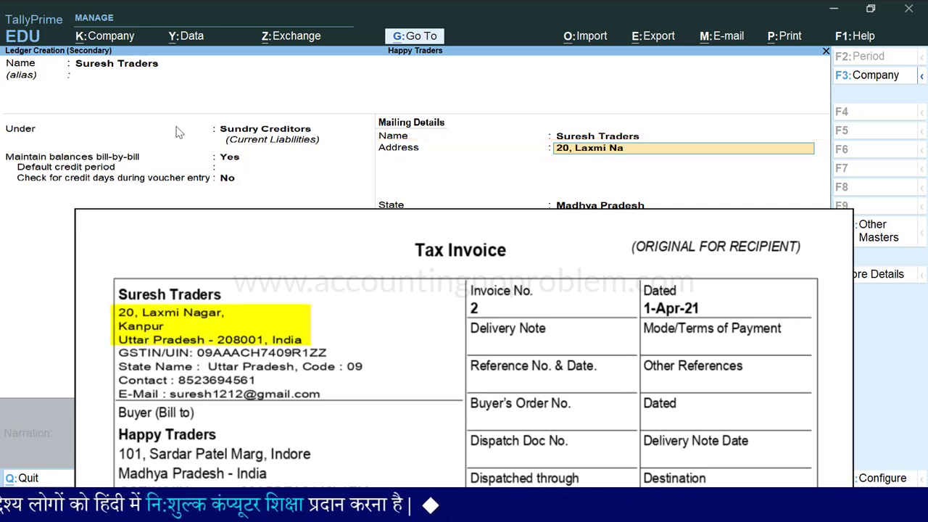
key("Return")
key("Return")
key("Return")
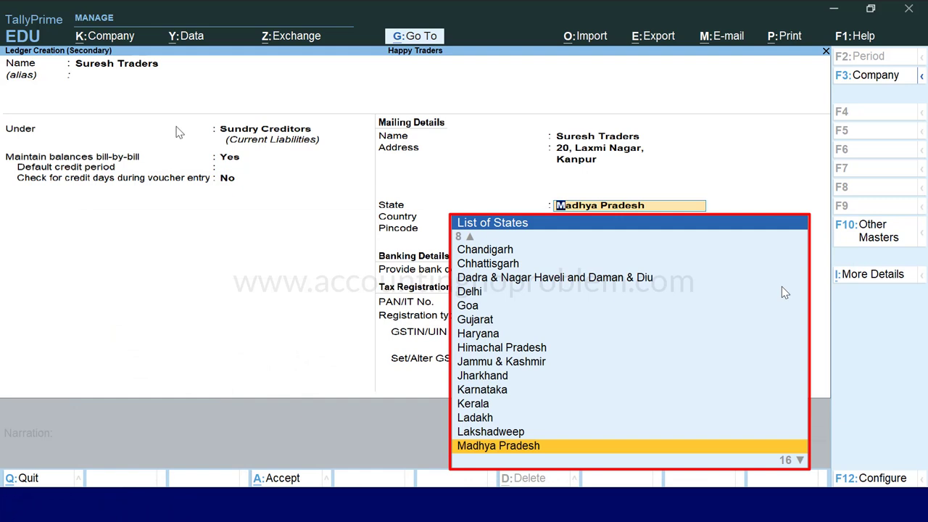
type("U")
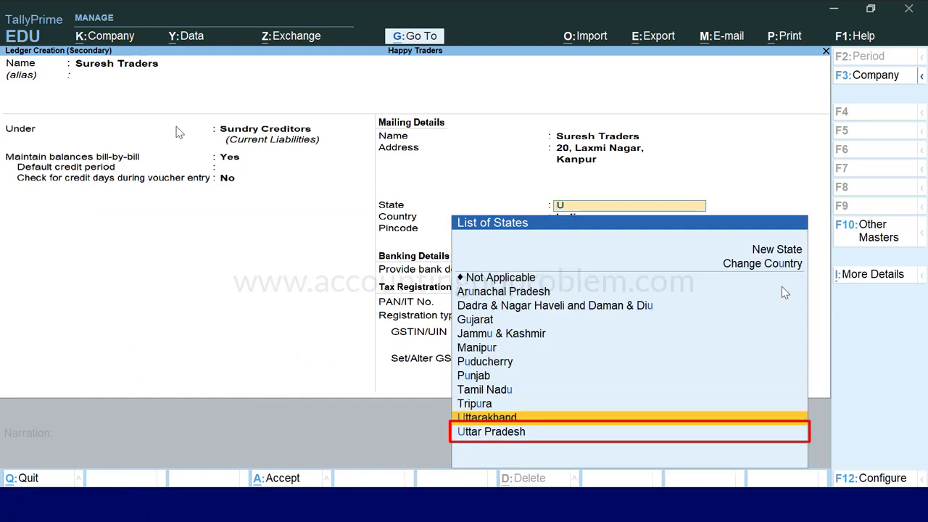
key("Down")
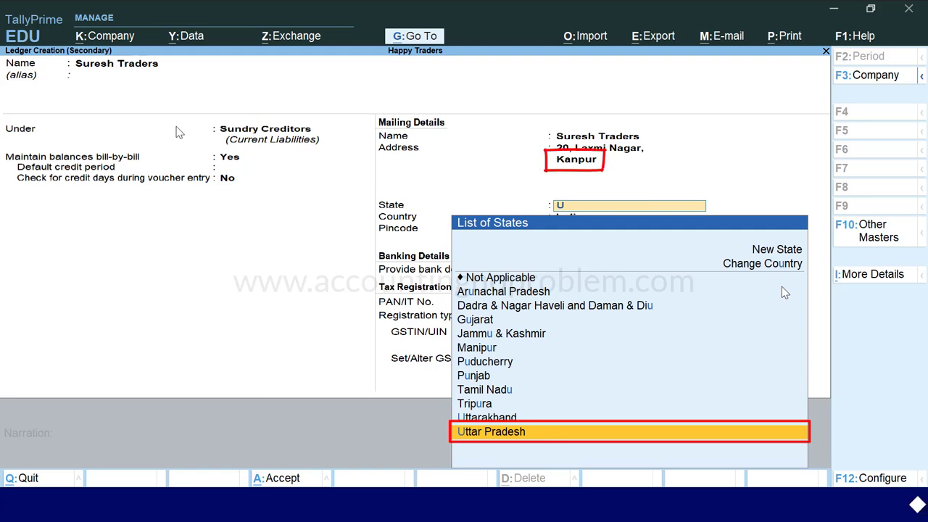
key("Return")
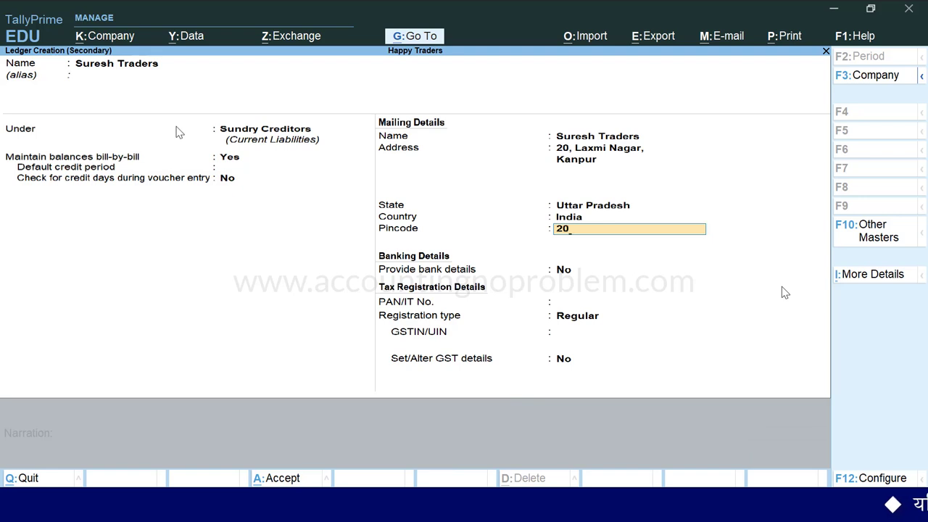
key("Return")
key("Return")
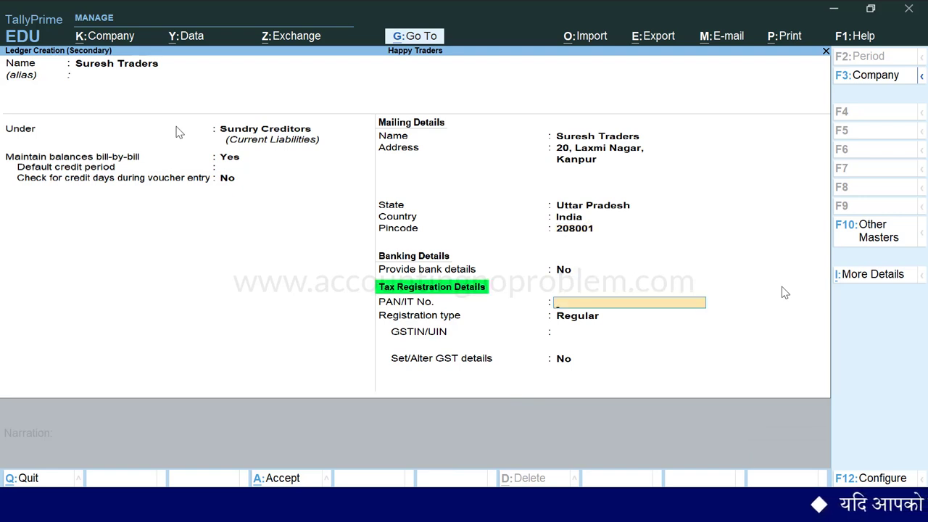
key("Return")
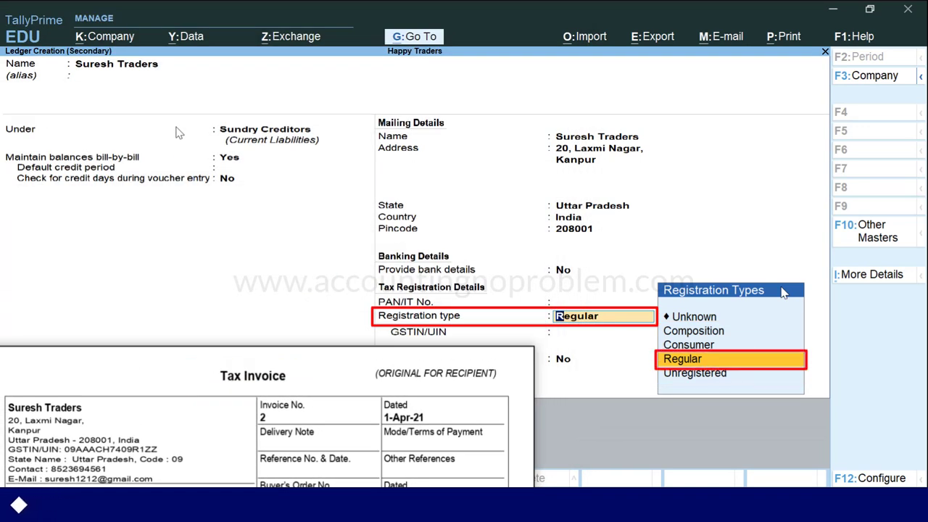
Keep registration type Regular and enter the supplier's GSTIN from the invoice
key("Return")
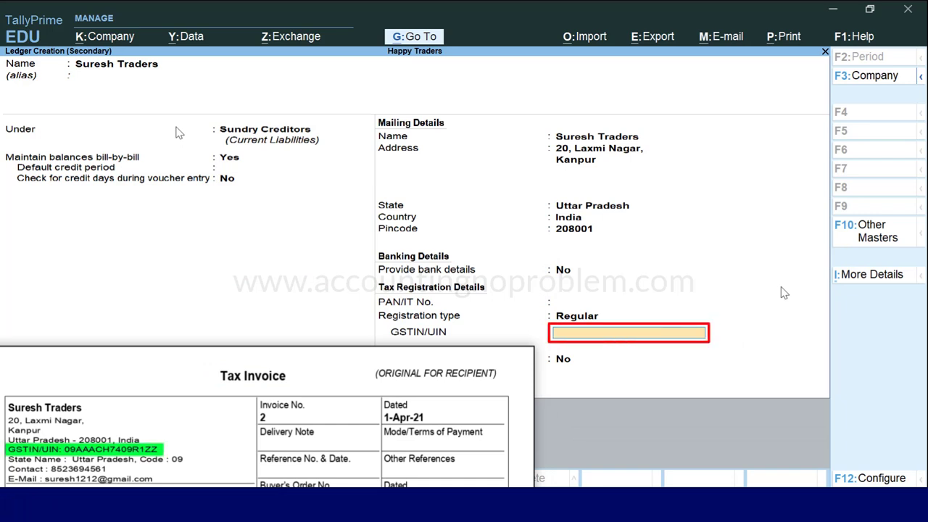
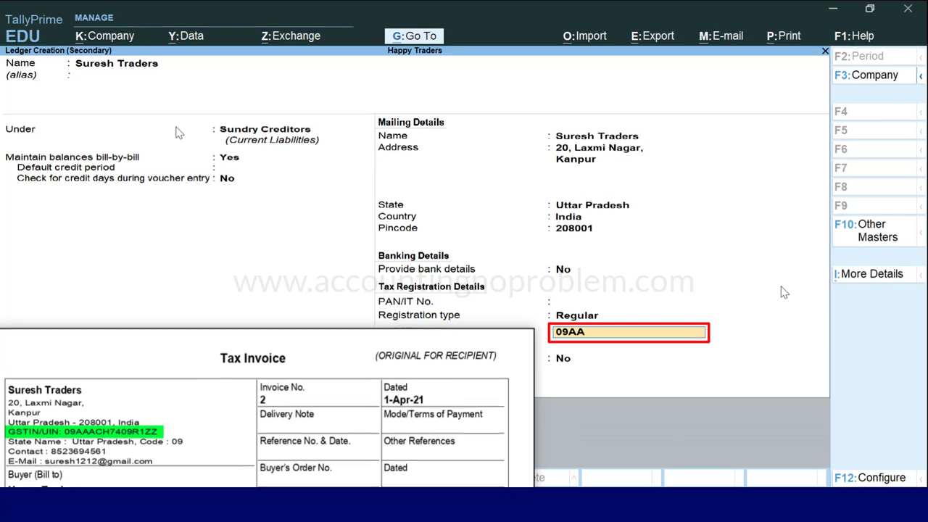
key("Return")
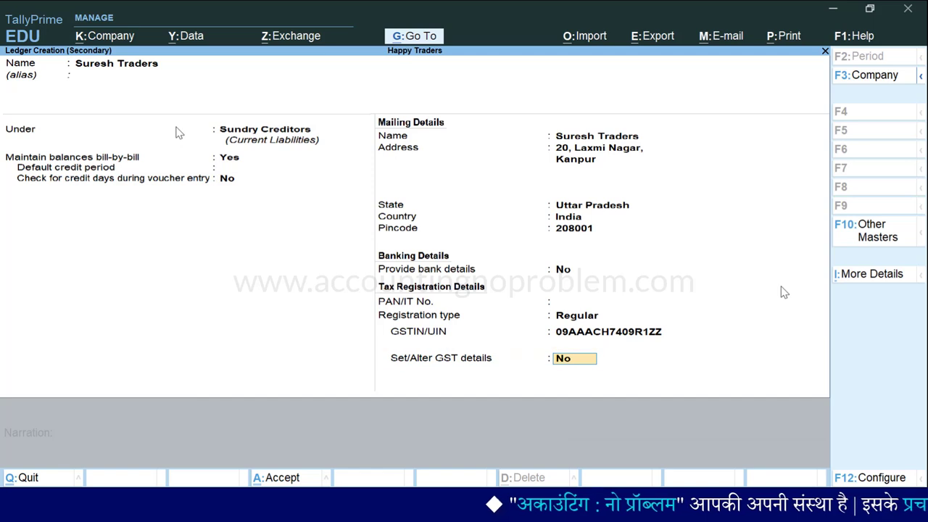
key("Return")
Save Suresh Traders as the party and accept its receipt and party details (Kanpur, Uttar Pradesh)
key("Return")
key("Return")
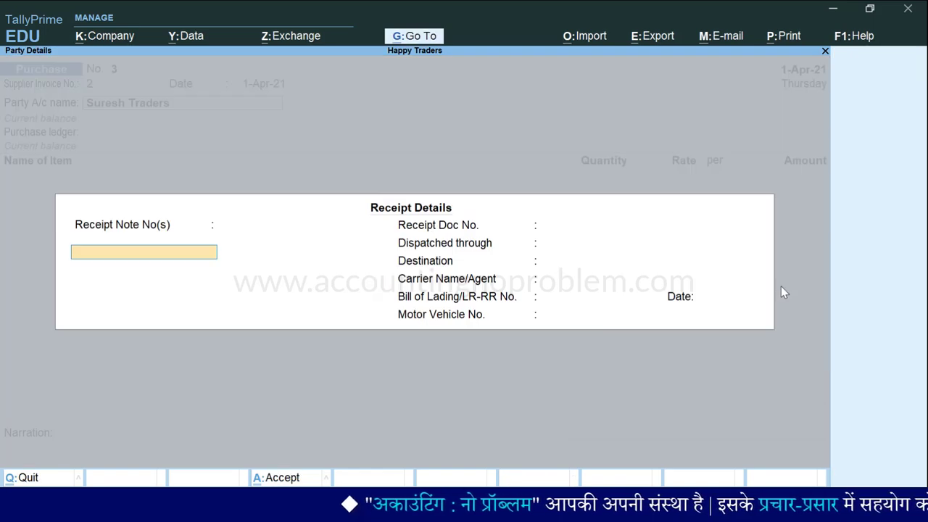
key("Return")
key("Return")
key("Return")
key("Return")
key("Return")
key("Return")
key("Return")
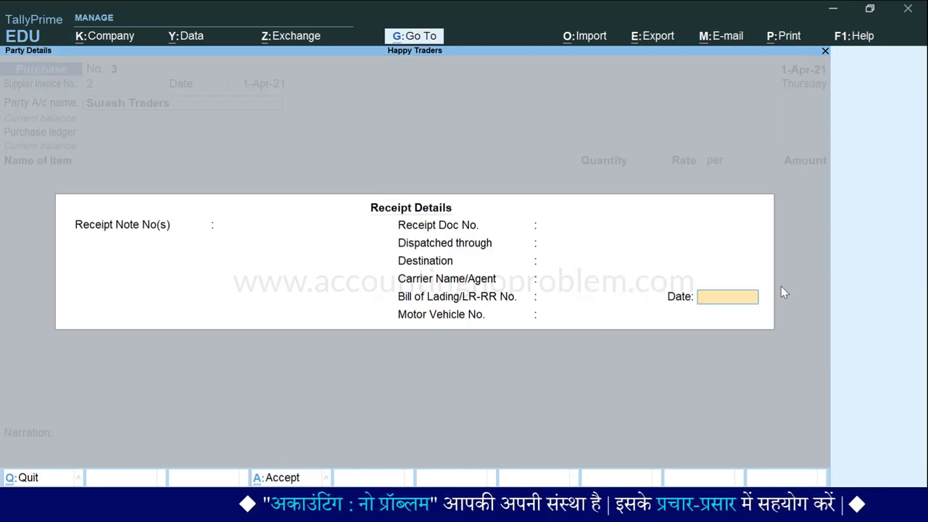
key("Return")
key("Return")
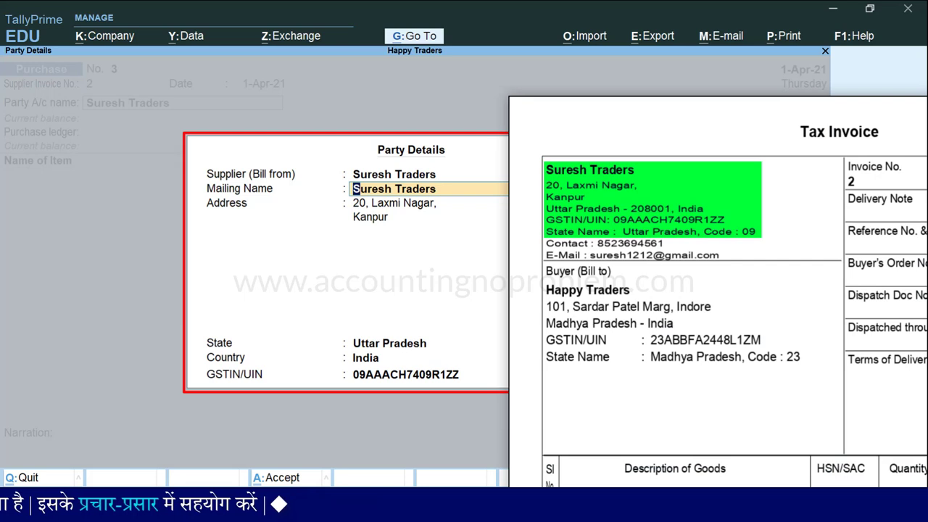
key("Return")
key("Return")
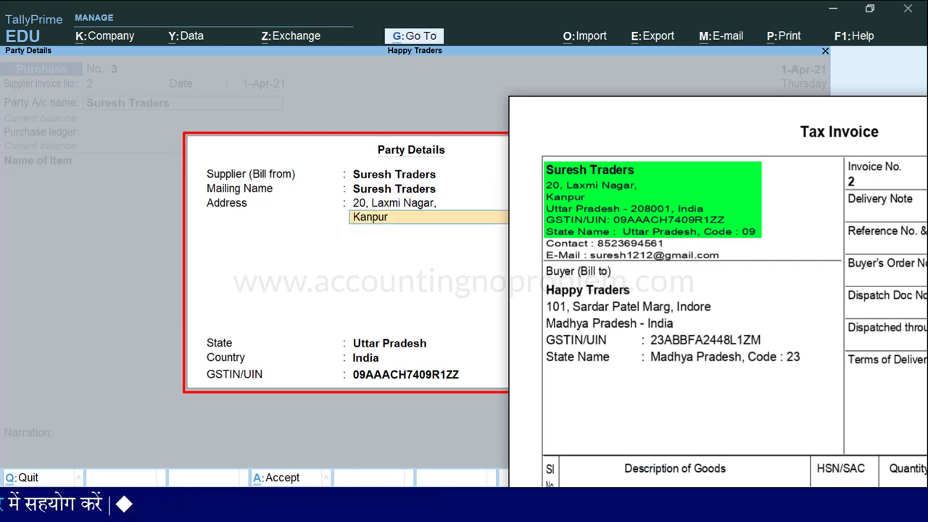
key("Return")
key("Return")
key("Return")
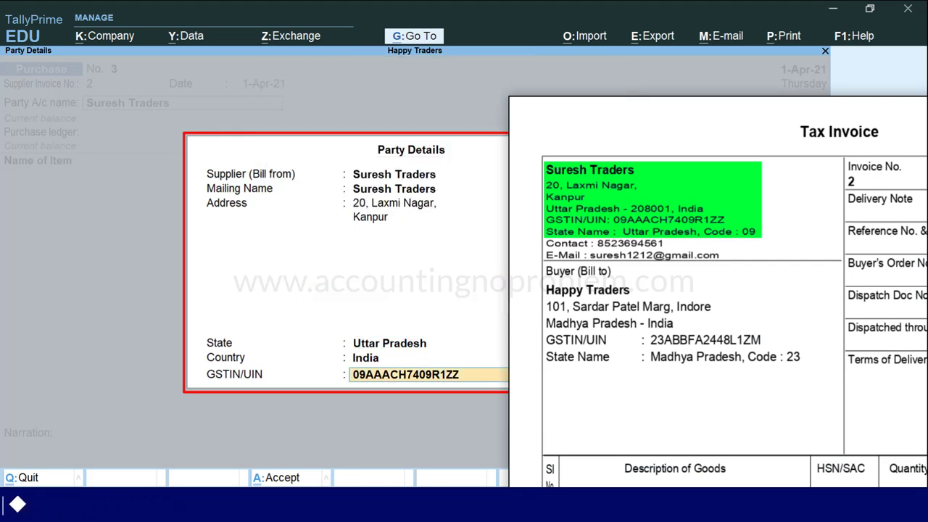
key("Return")
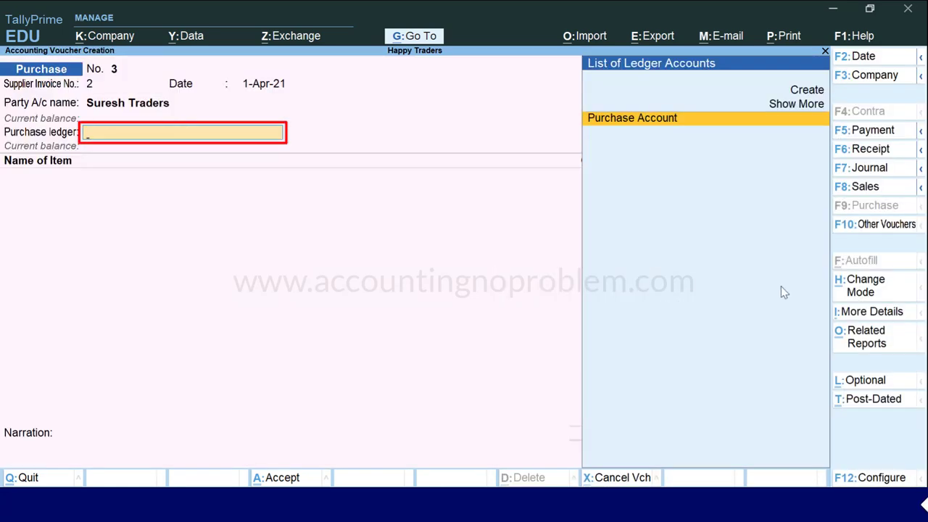
Choose Purchase Account as purchase ledger and create stock item Monitor under Primary in Nos
key("Return")
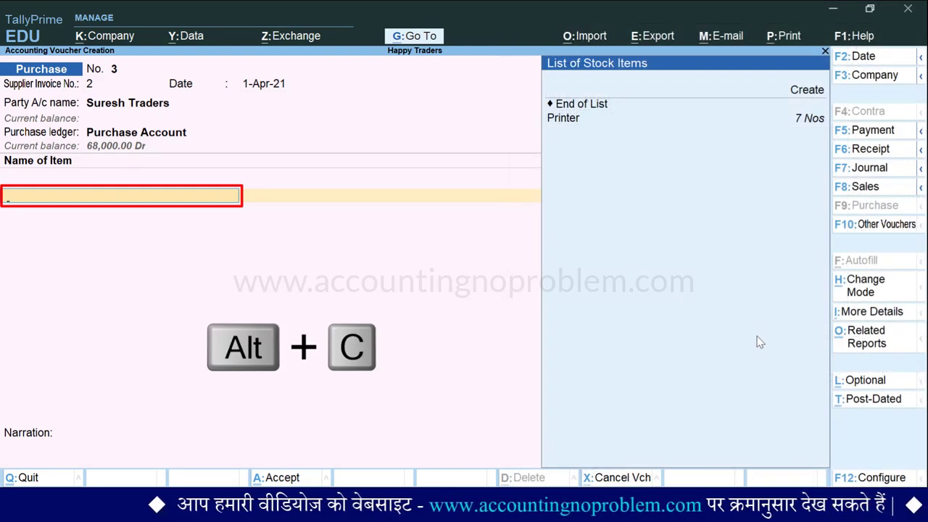
key("alt+c")
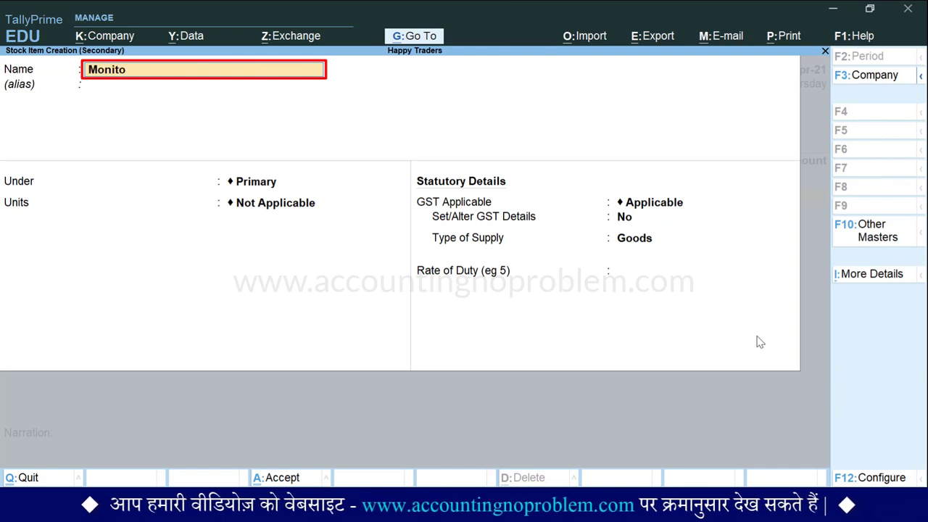
key("Return")
key("Return")
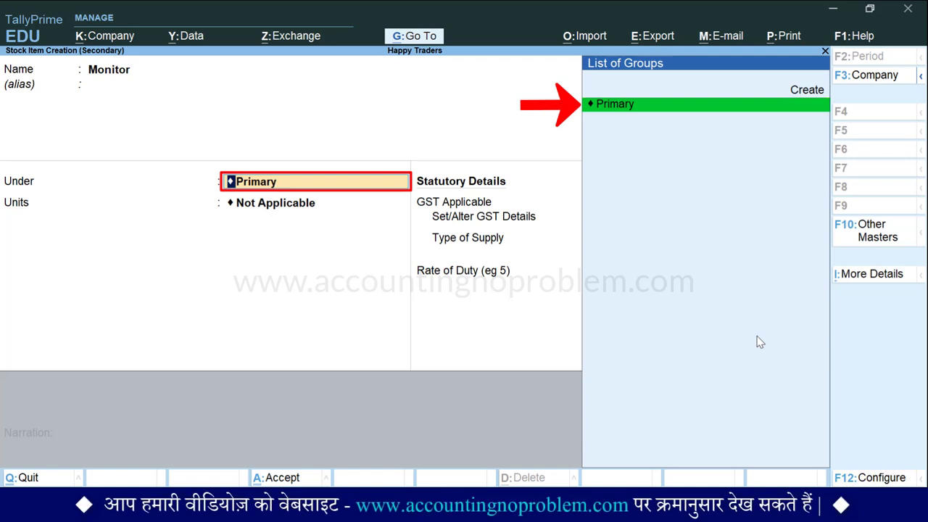
key("Return")
key("Down")
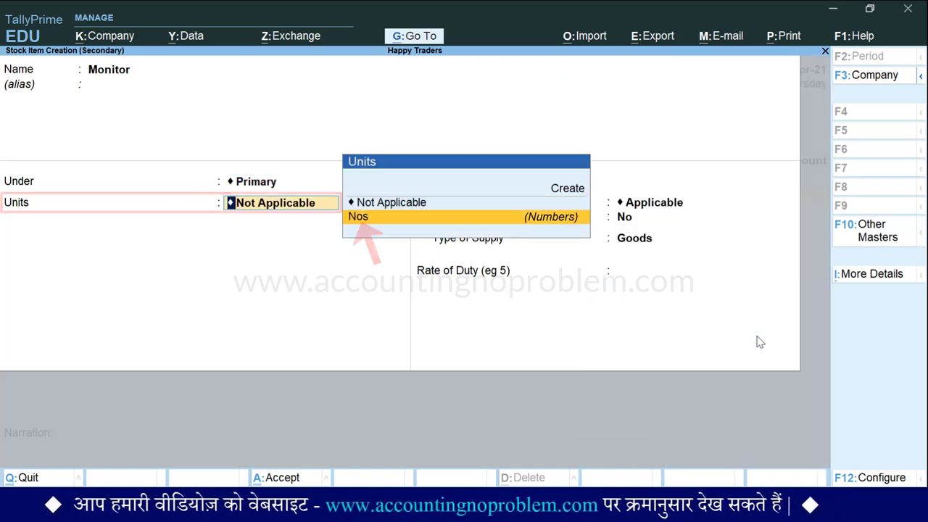
key("Return")
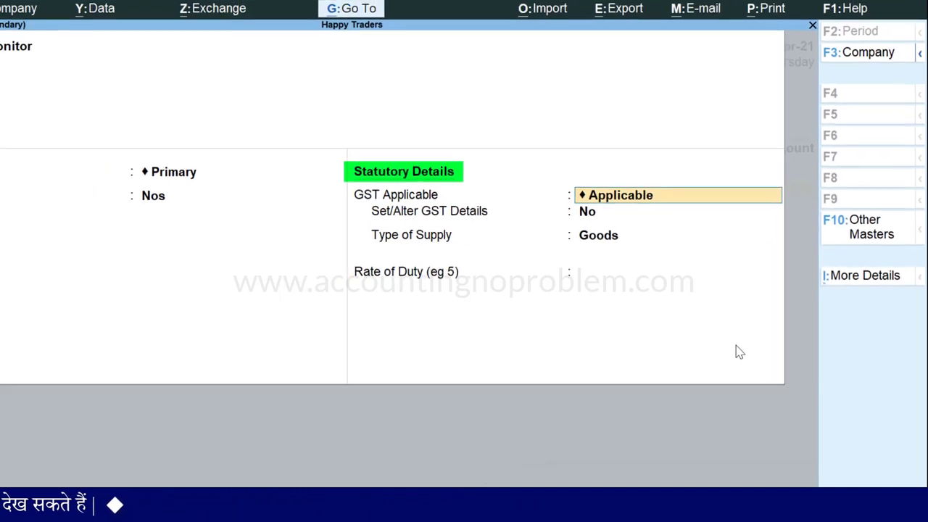
Enable GST details for Monitor with description Electronics, HSN 8528, as goods
key("Return")
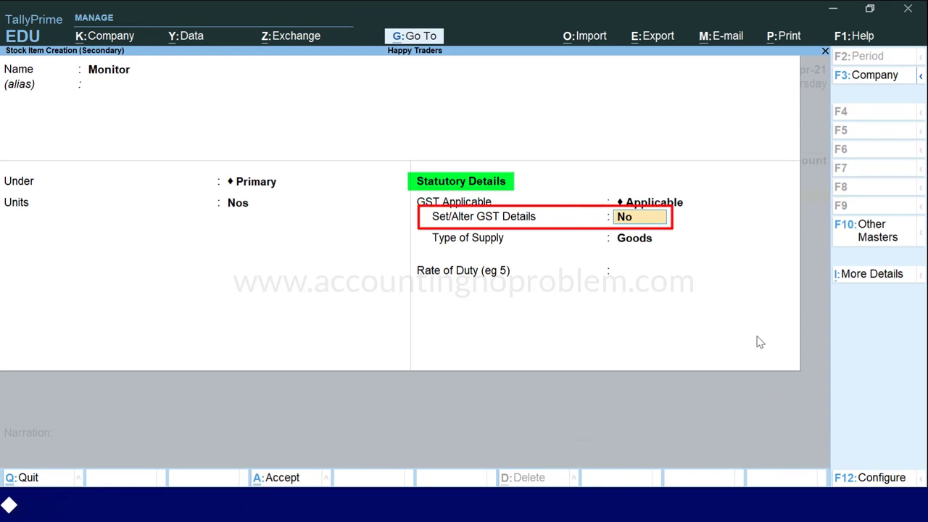
type("y")
key("Return")
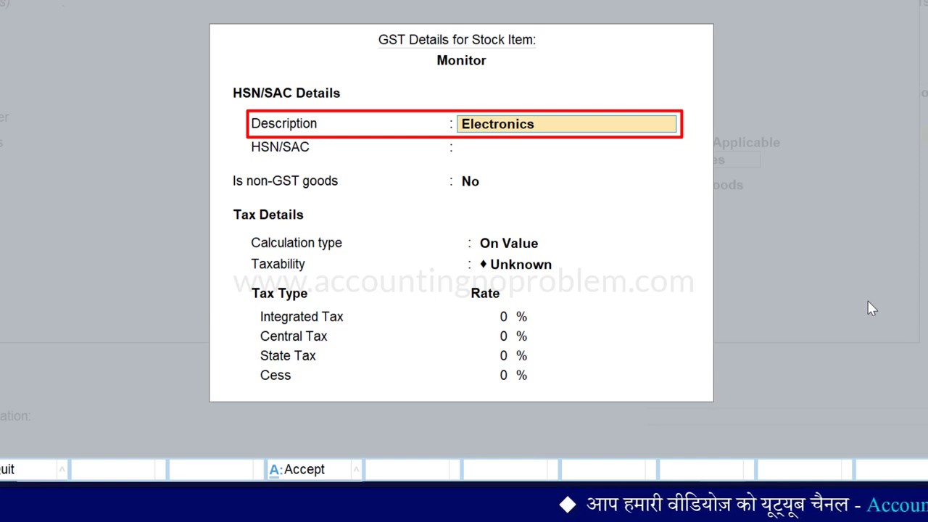
key("Return")
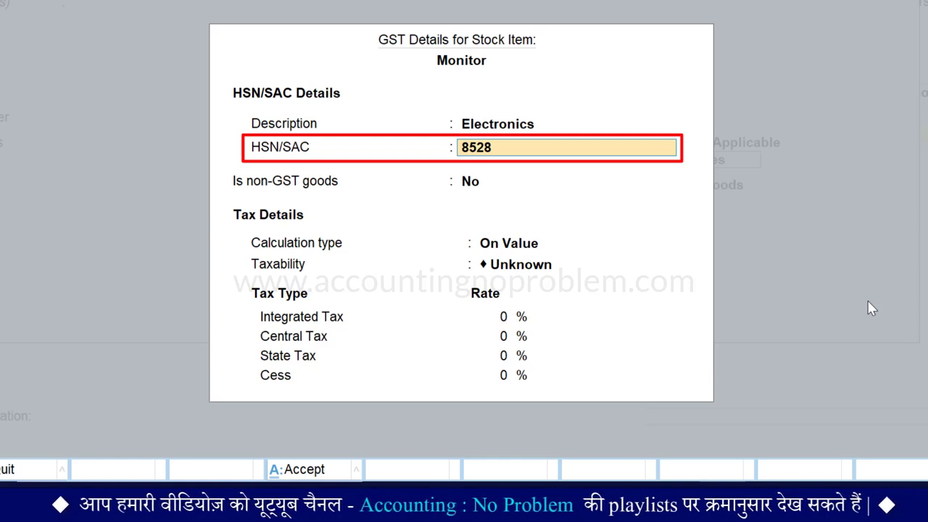
key("Return")
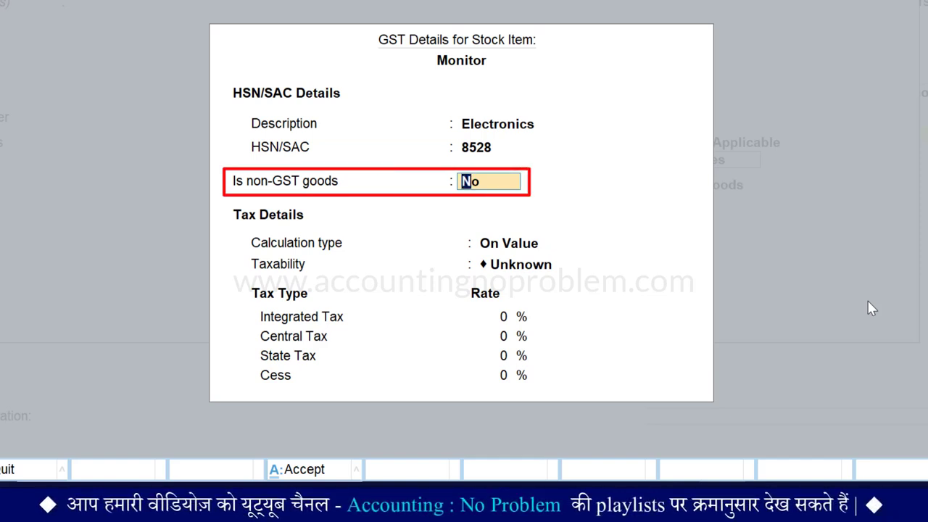
key("Return")
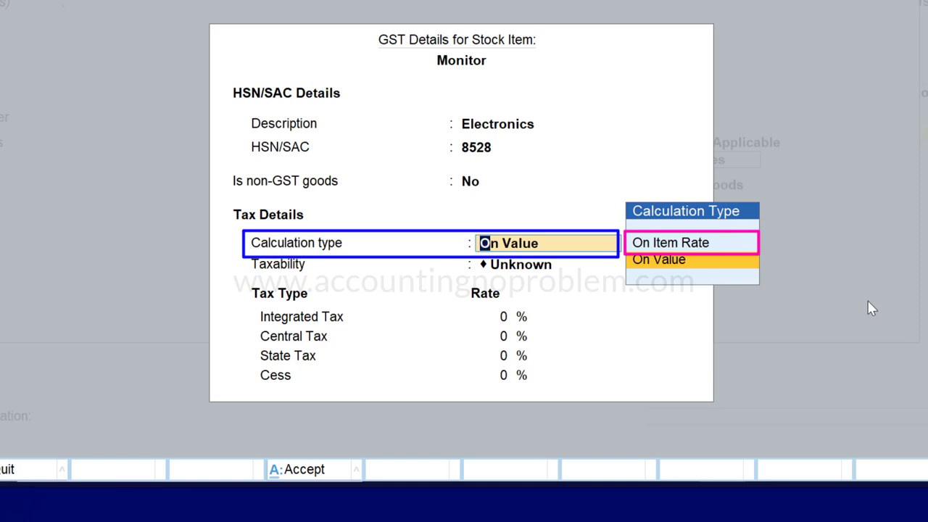
Make Monitor Taxable at 18% integrated tax, 9% central and 9% state tax
key("Return")
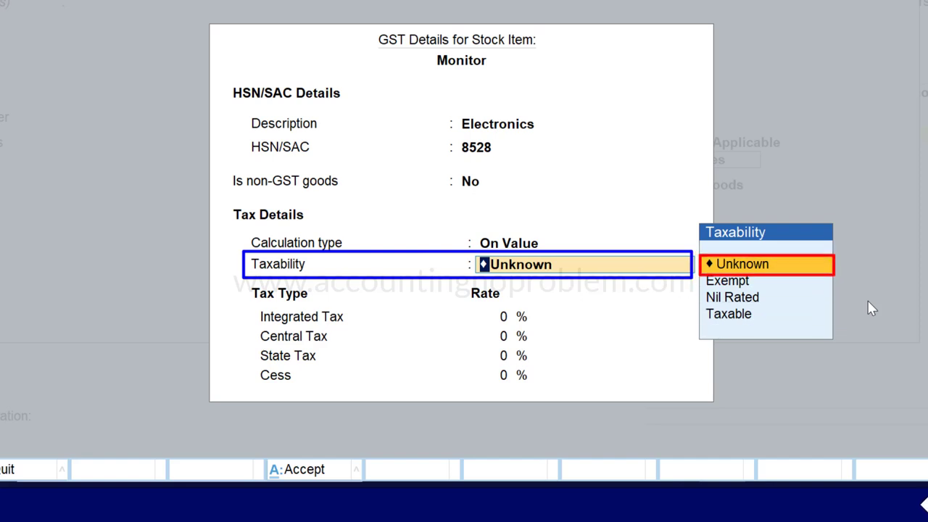
key("Down")
key("Down")
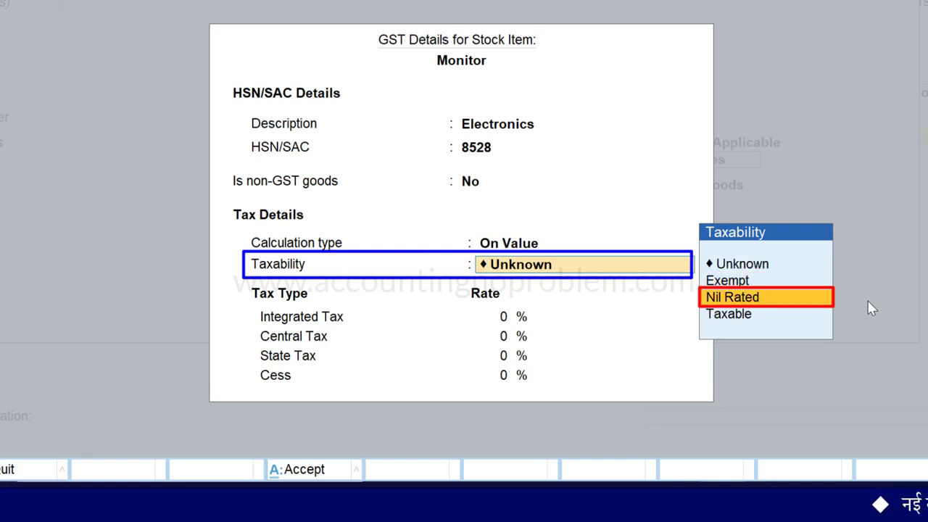
key("Down")
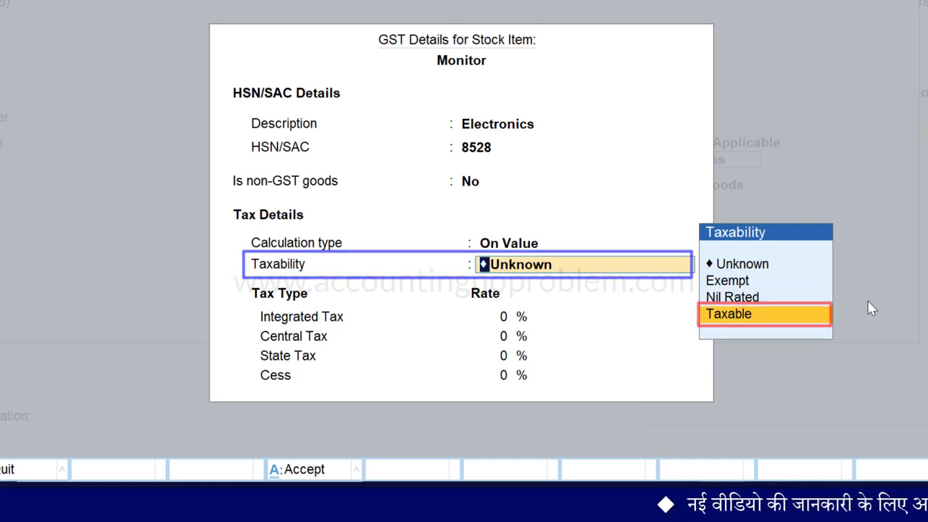
key("Return")
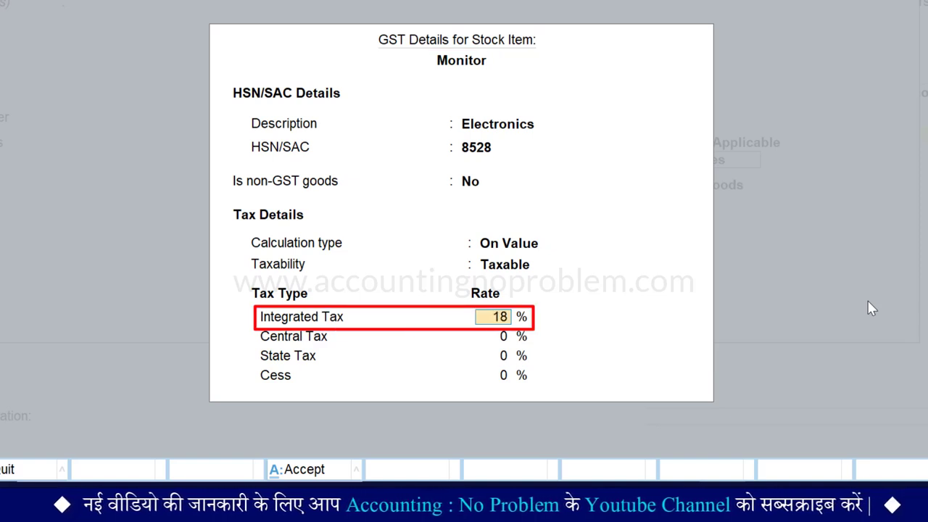
key("Return")
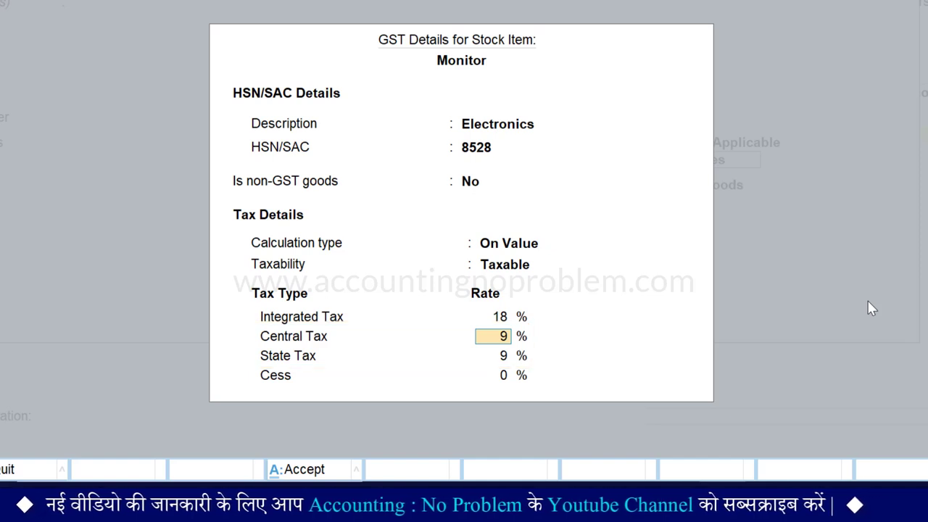
key("Return")
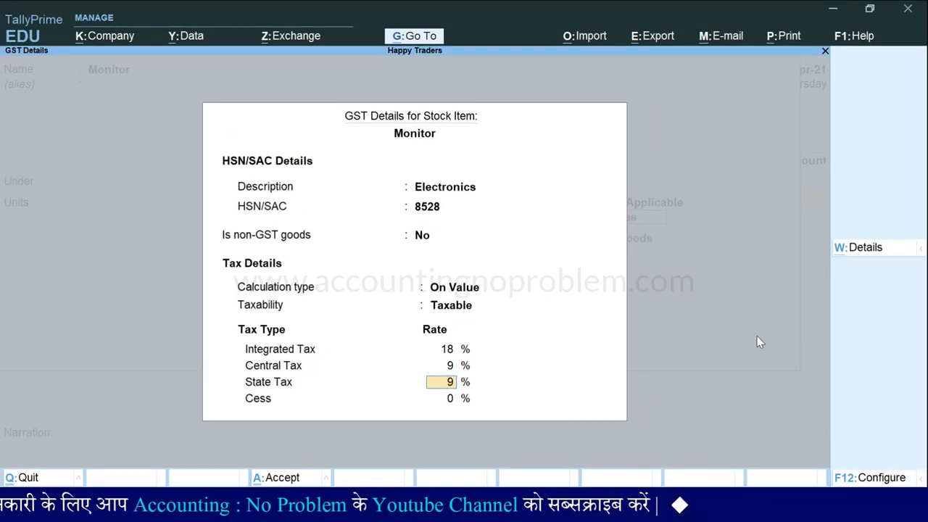
key("Return")
key("Return")
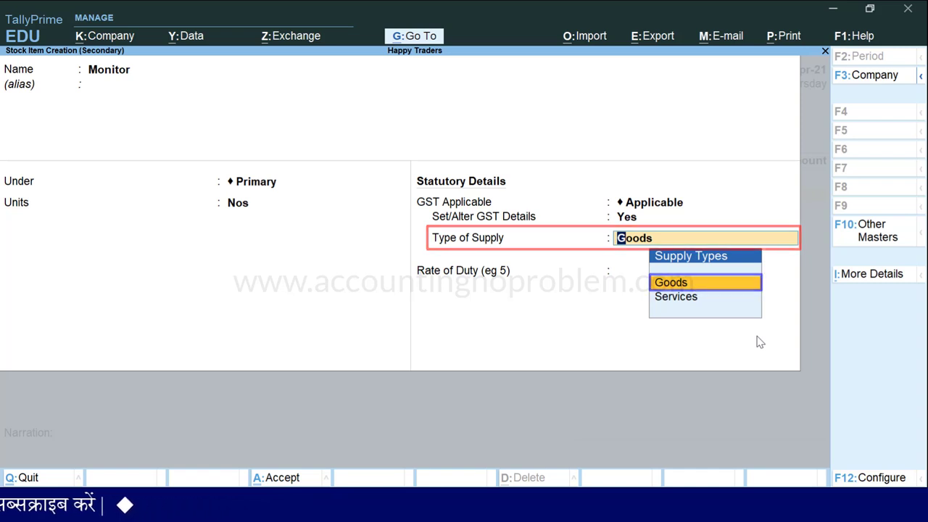
Save Monitor as goods and add 5 Nos at 10,000 each, totalling 50,000.00
key("Return")
key("Return")
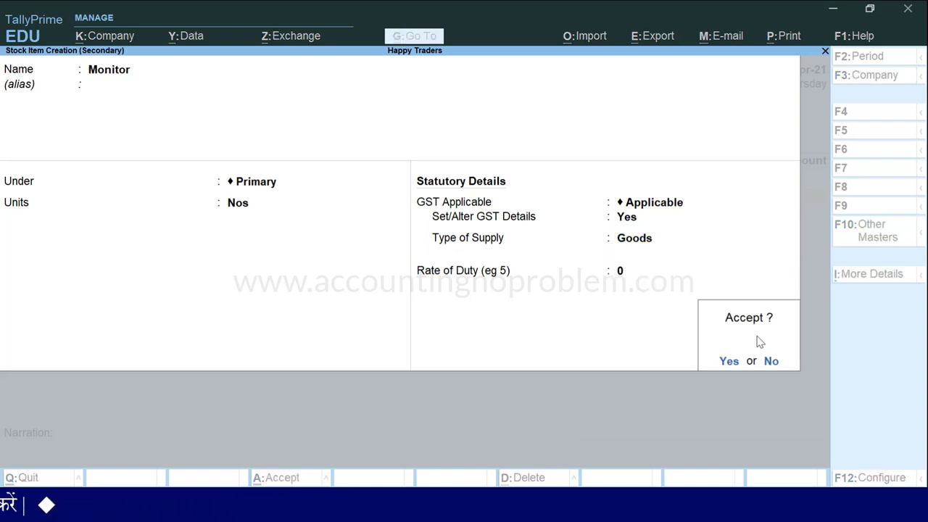
key("Return")
key("Return")
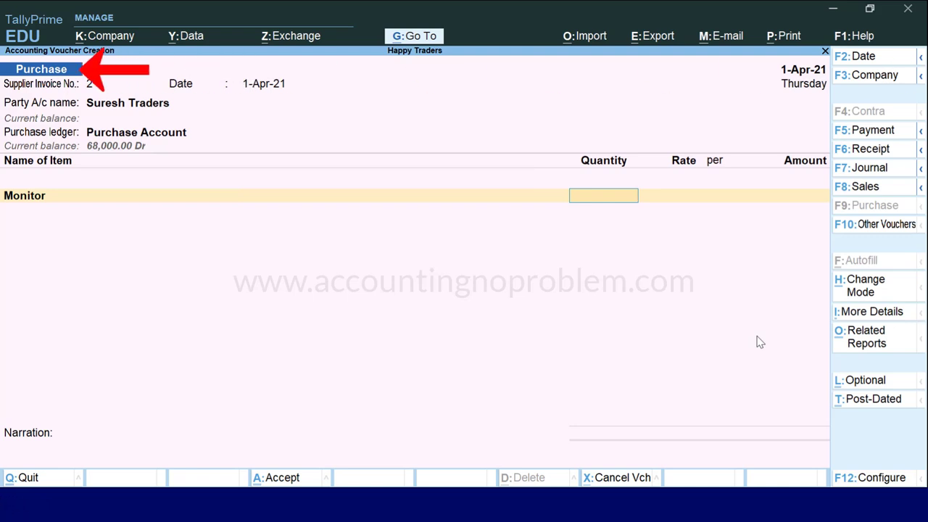
type("5")
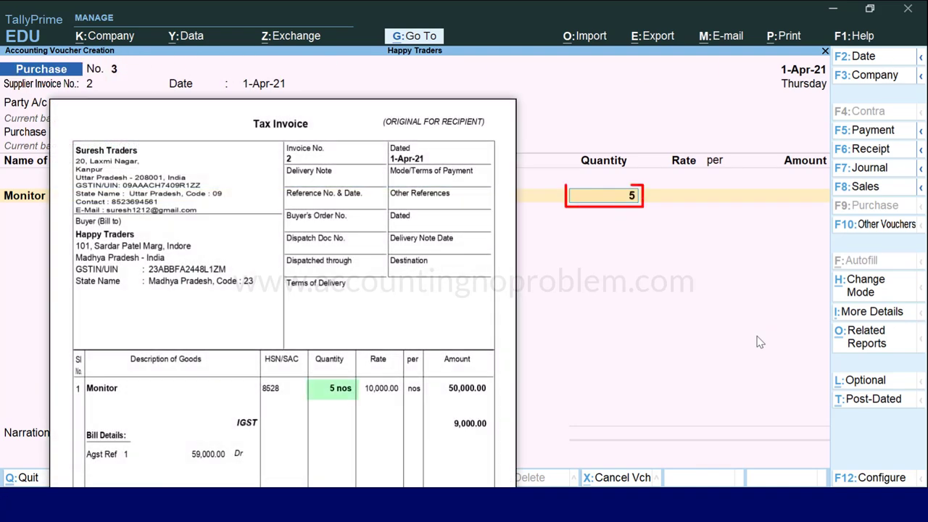
key("Return")
type("10,")
type("0000")
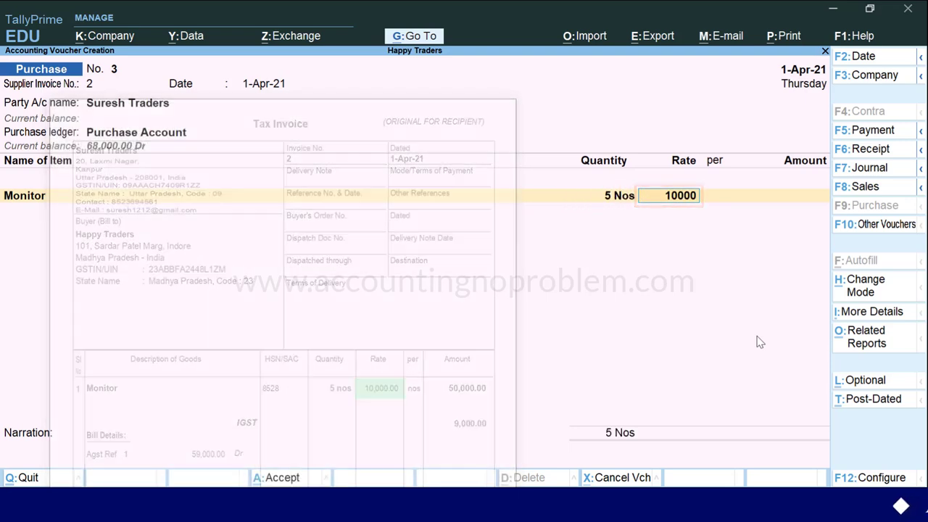
key("Return")
key("Return")
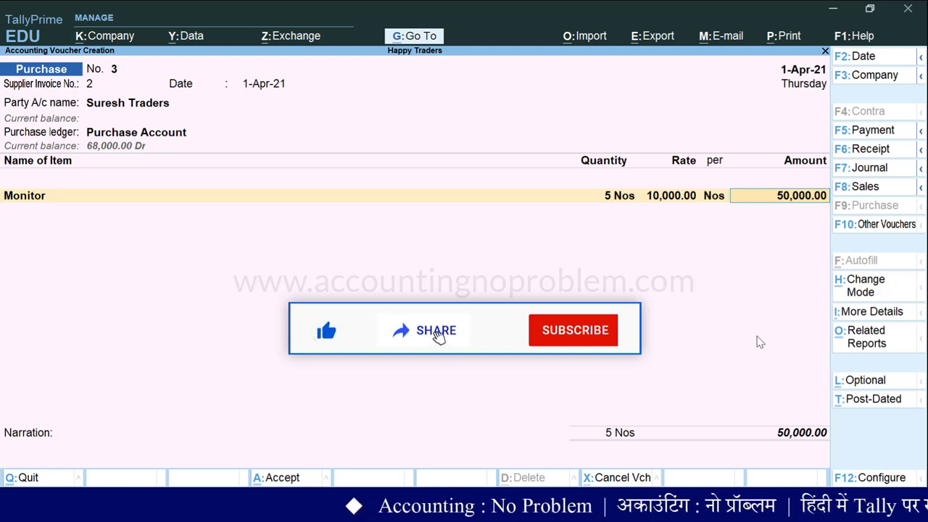
key("Return")
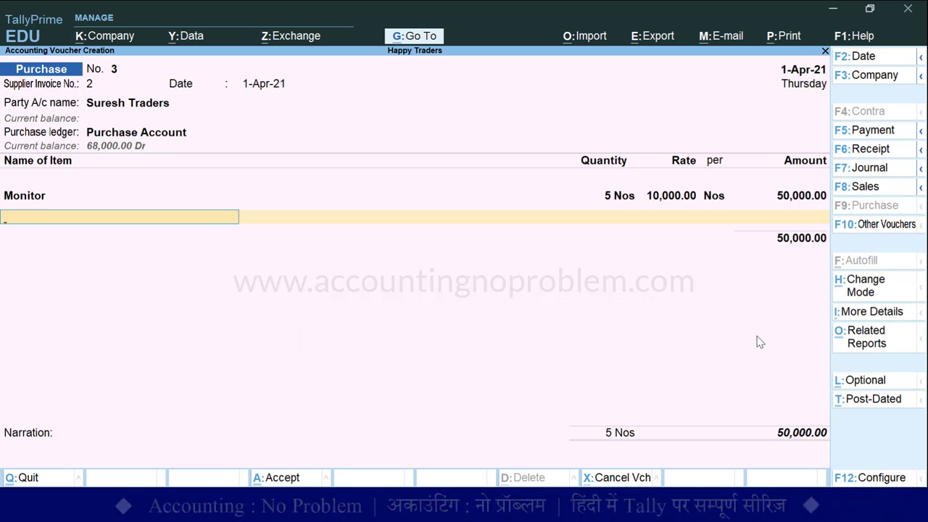
End the item list and go back to a ledger line below Monitor
key("Return")
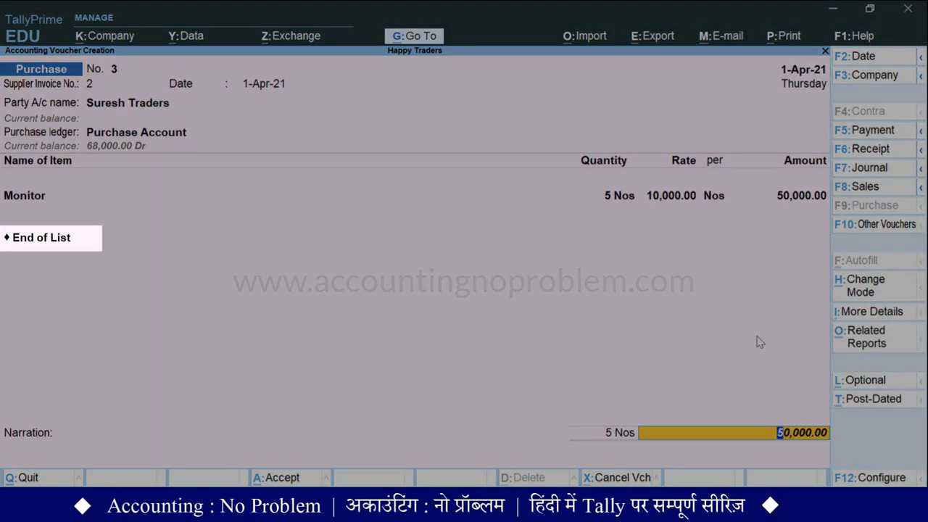
key("BackSpace")
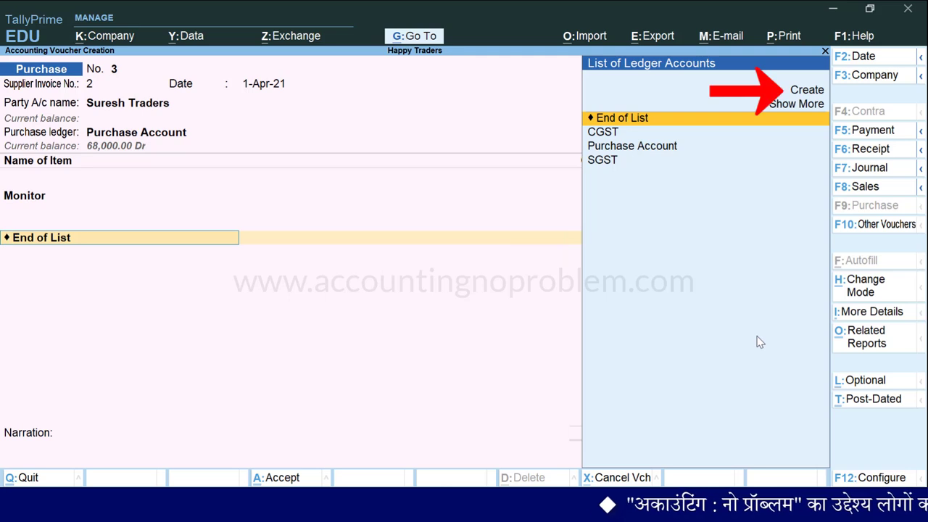
Create a new ledger named IGST under Duties & Taxes
key("Up")
key("Up")
key("Return")
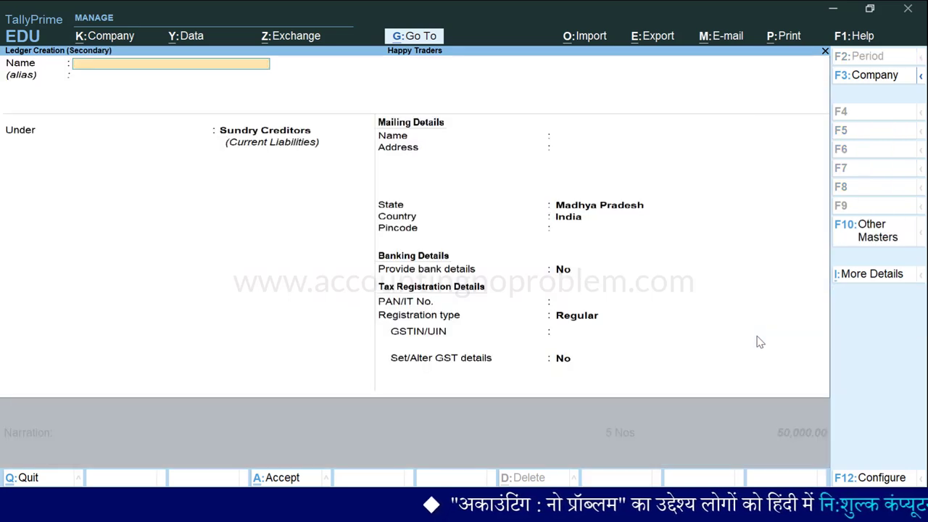
type("IGST")
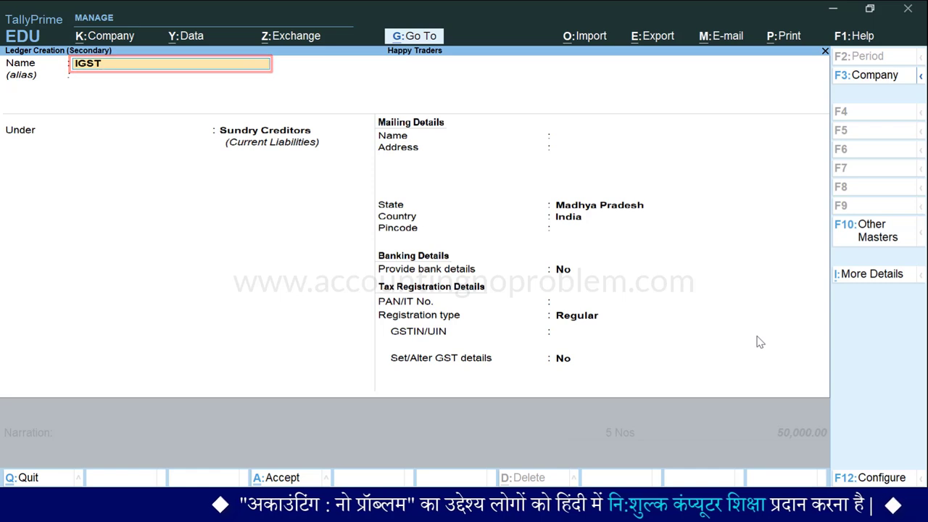
key("Return")
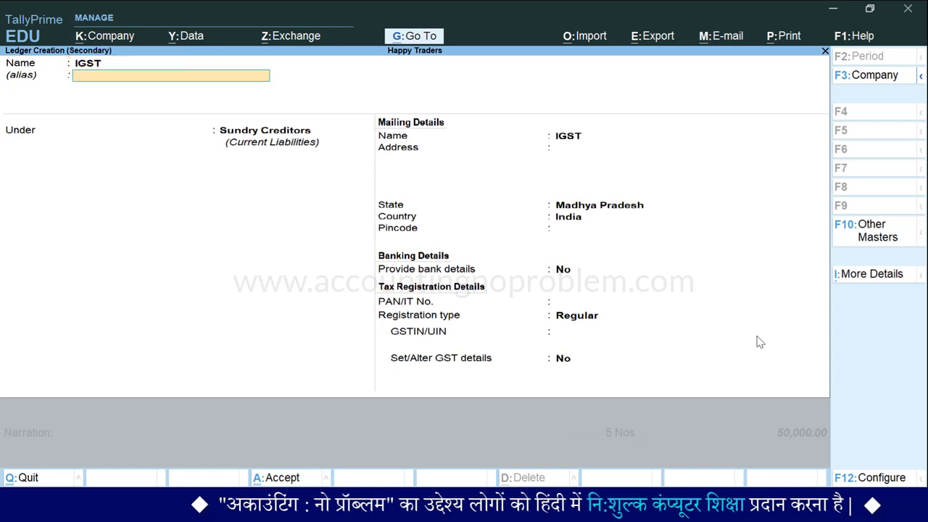
key("Return")
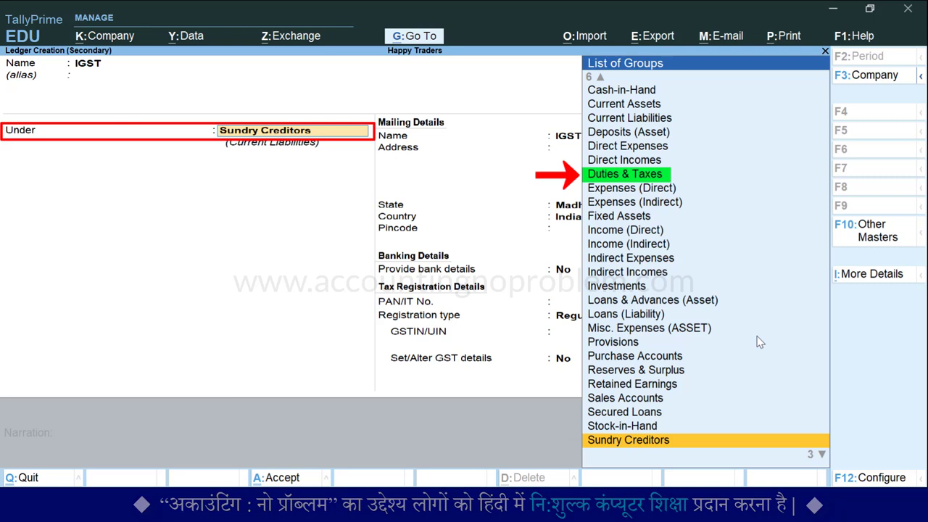
type("D")
key("Down")
key("Down")
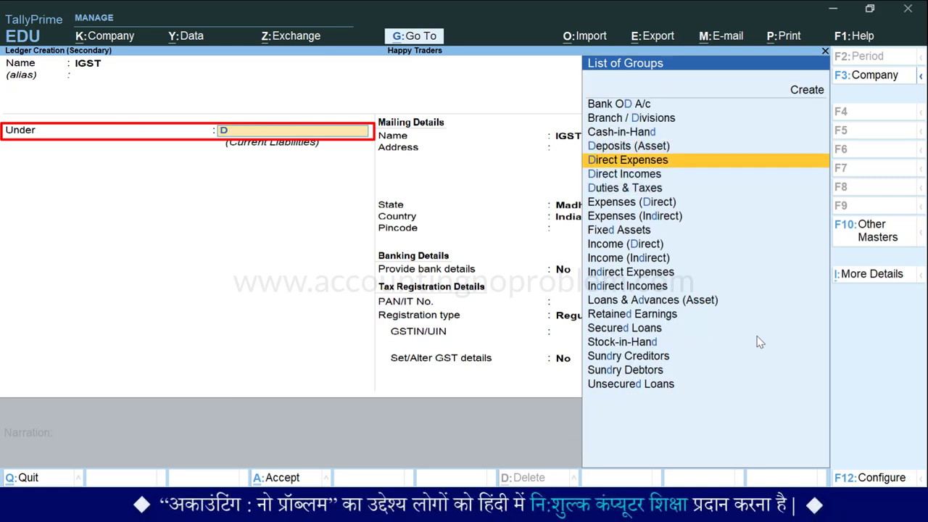
key("Down")
key("Down")
key("Return")
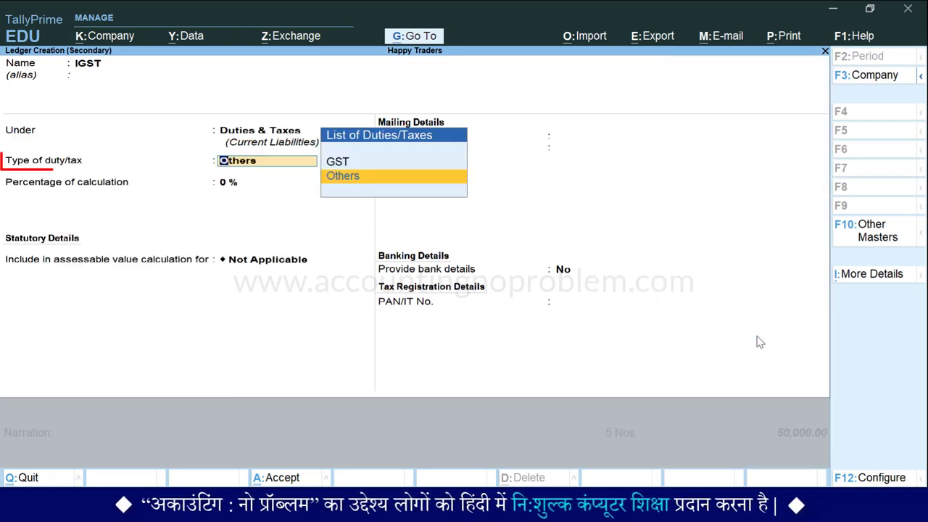
Set the IGST ledger's duty type to GST and tax type to Integrated Tax, then save
key("Up")
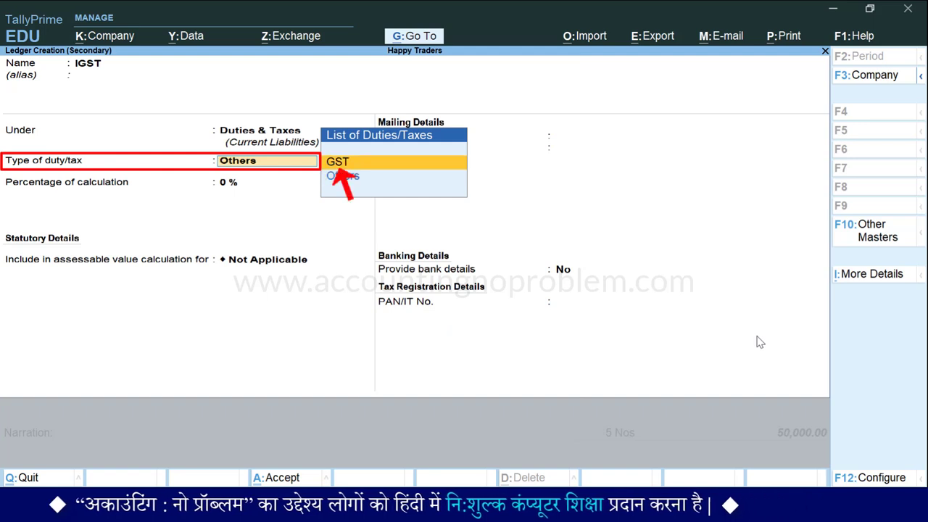
key("Return")
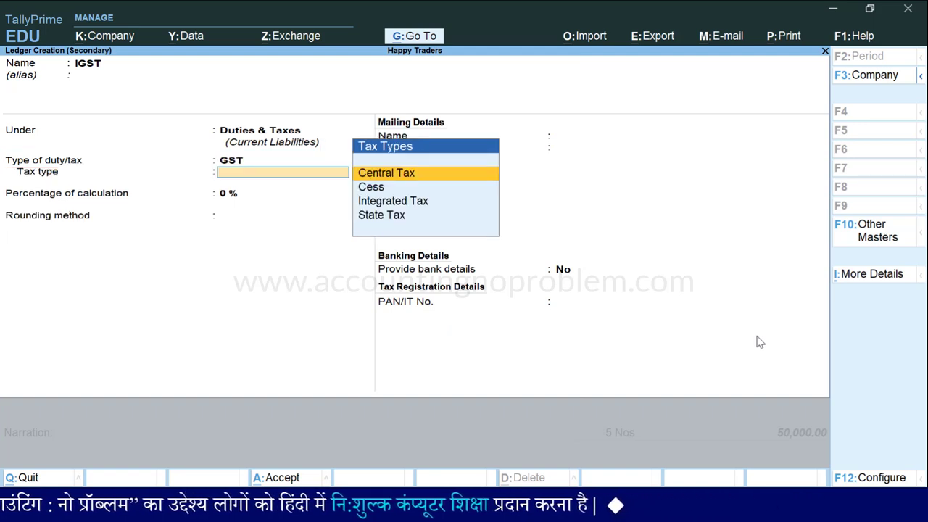
key("Down")
key("Down")
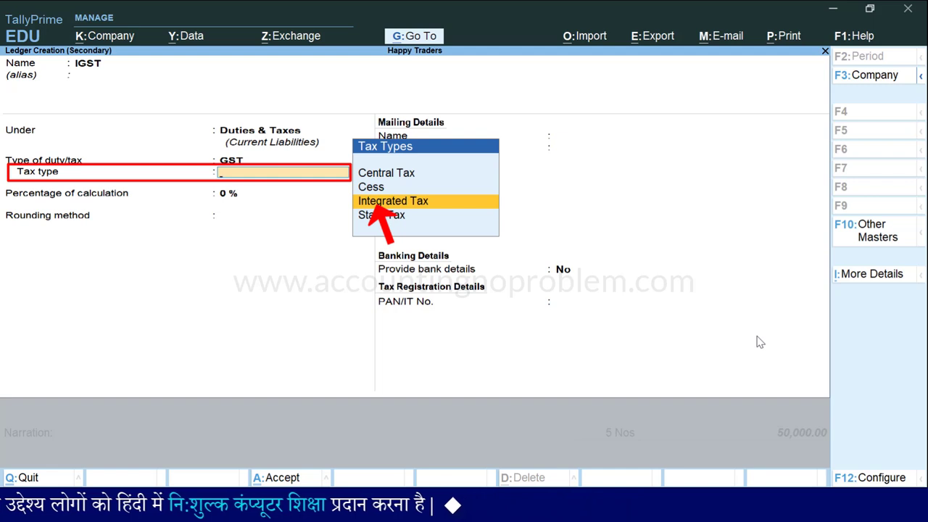
key("Return")
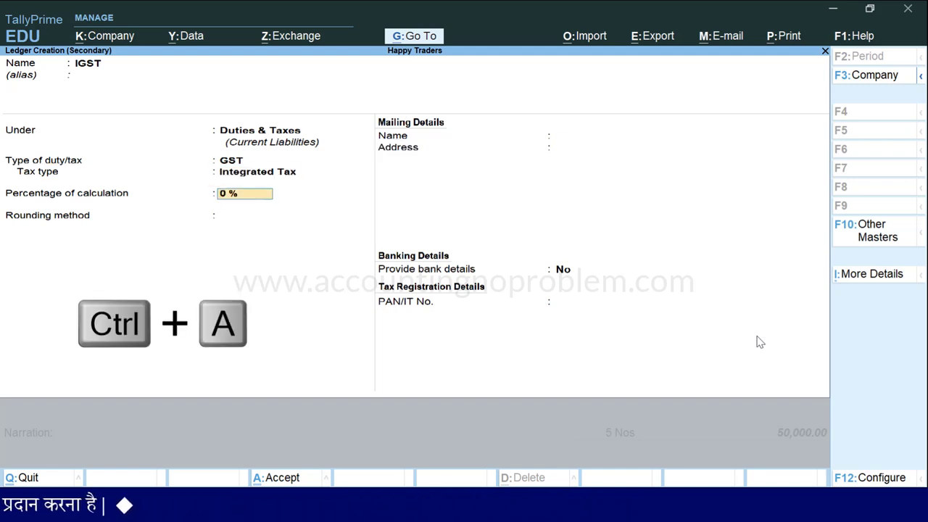
key("ctrl+a")
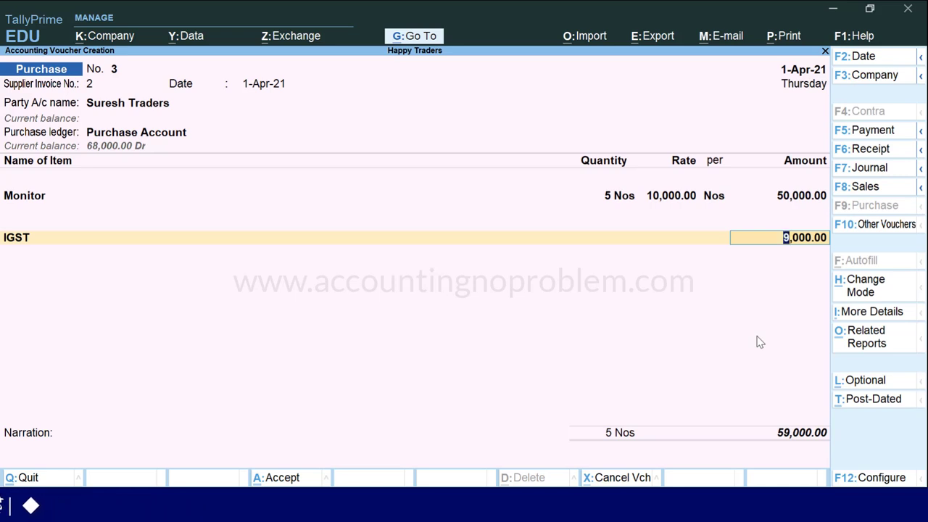
Accept 9,000.00 IGST, record New Ref 2 for 59,000.00 Cr and save voucher 3
key("Return")
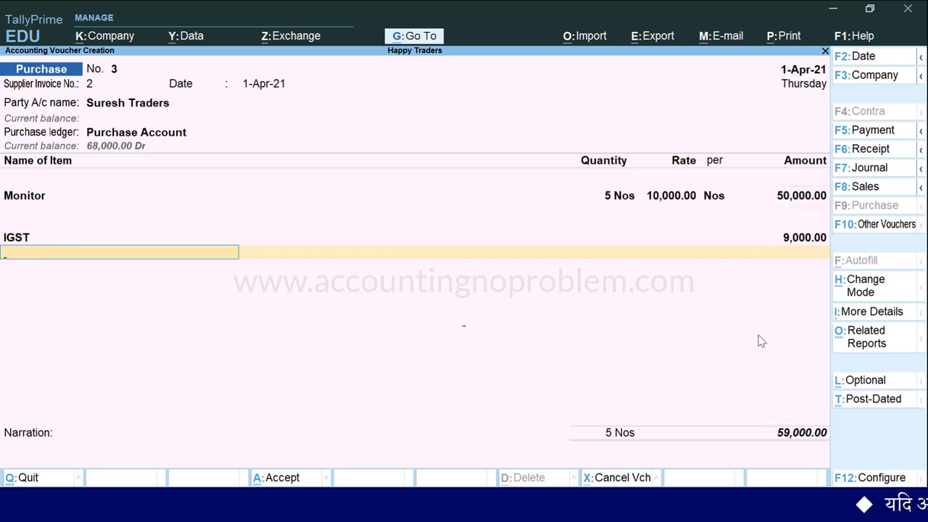
key("Return")
key("Return")
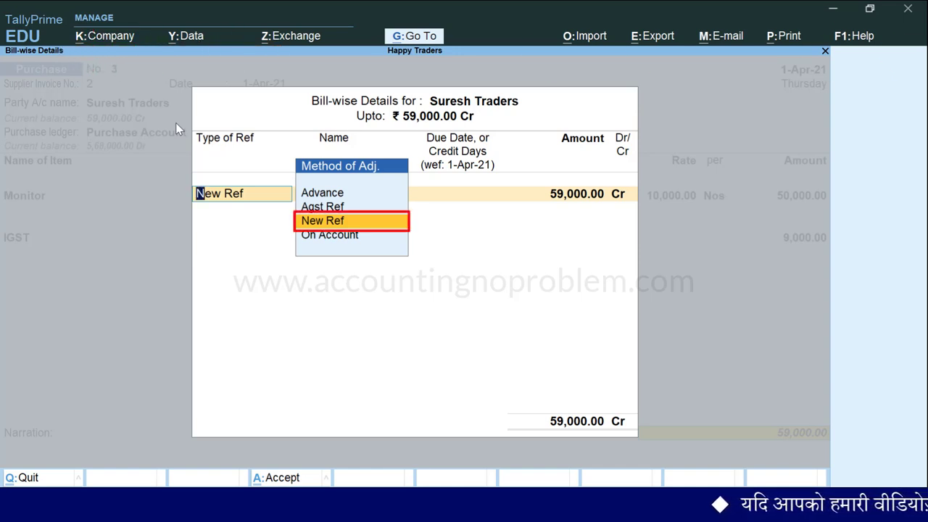
key("Return")
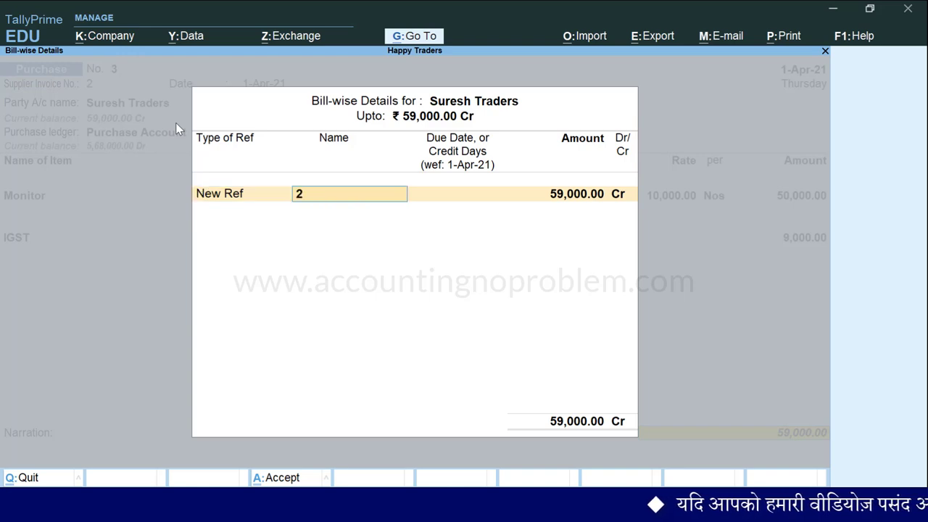
key("Return")
key("Return")
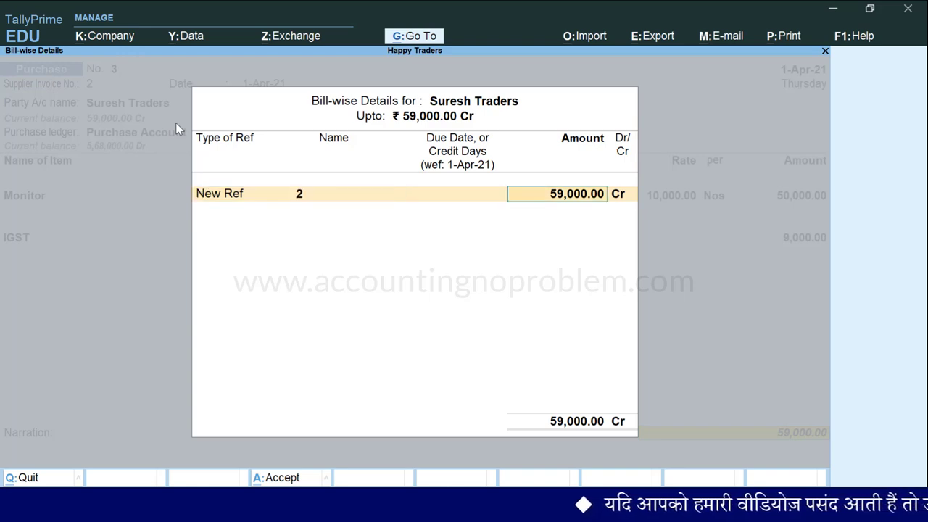
key("Return")
key("Return")
key("Return")
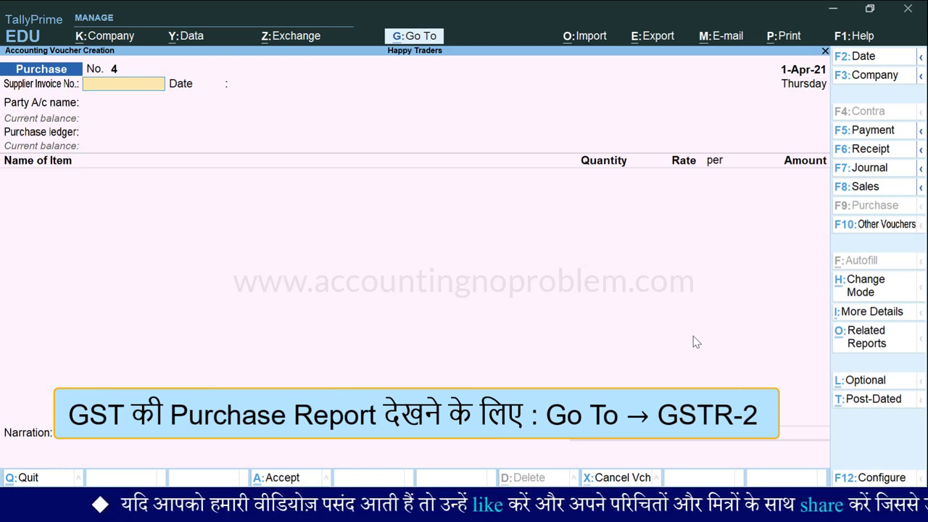
Jump through Go To to the GSTR-2 report for 1-Apr-21 to 30-Apr-21
left_click(433, 37)
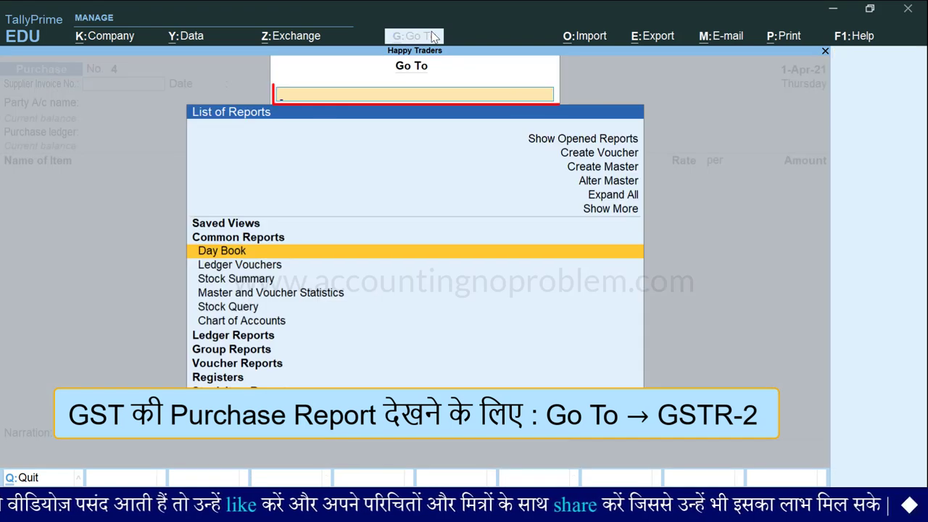
type("Gs")
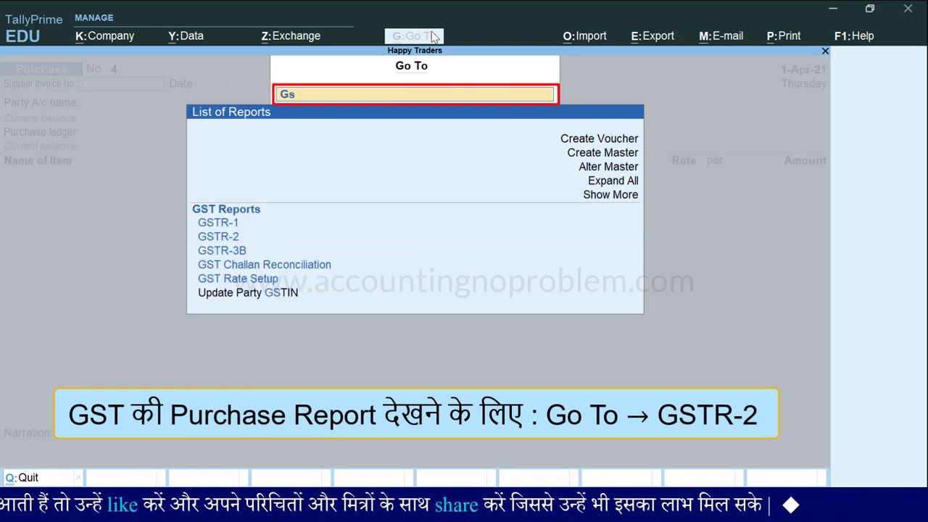
key("Down")
key("Down")
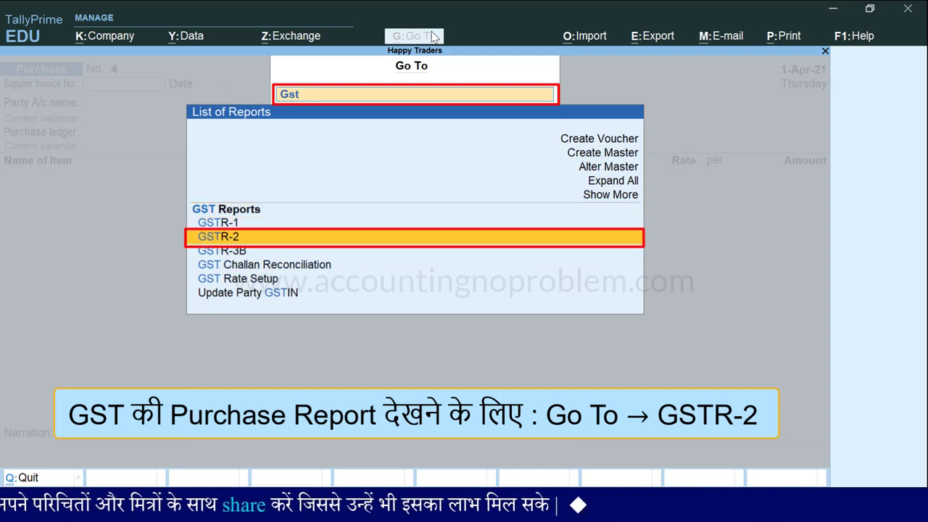
key("Return")
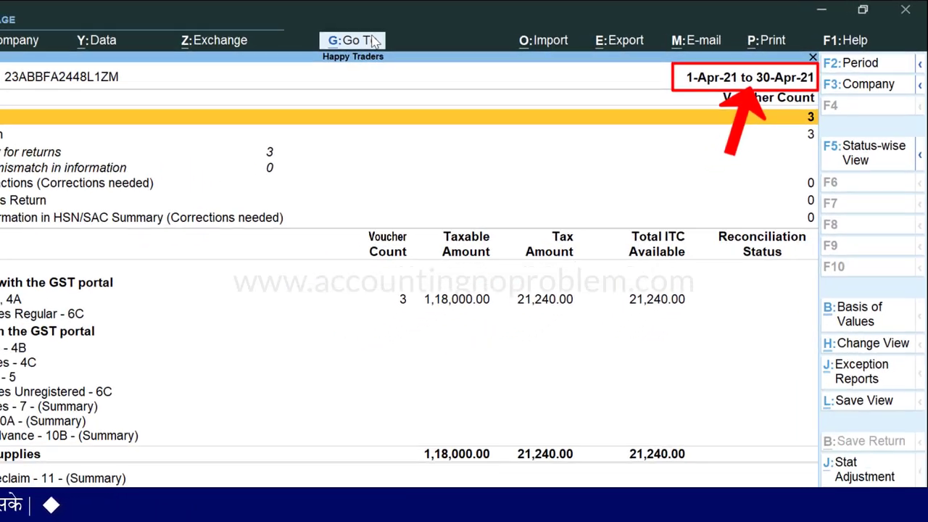
Review GSTR-2's B2B invoices by supplier, then return to purchase voucher entry
key("Down")
key("Down")
key("Down")
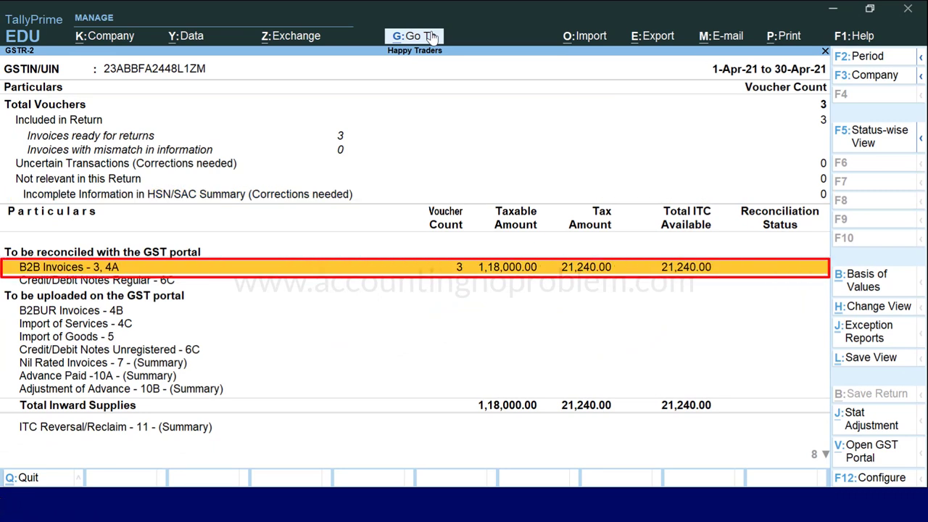
key("Return")
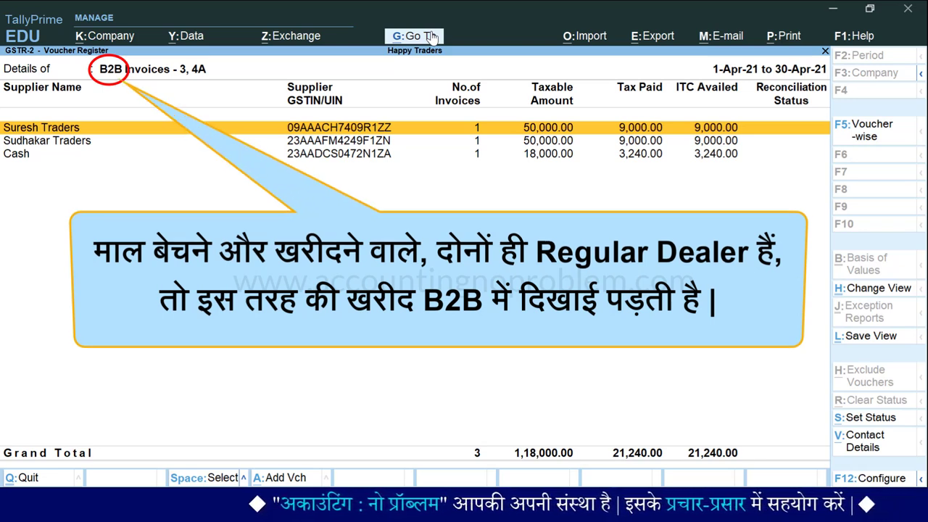
key("Escape")
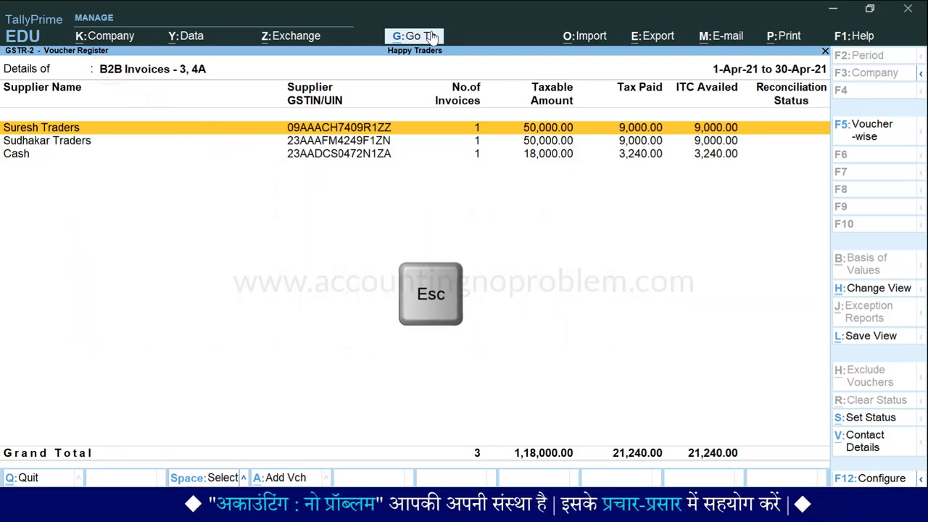
key("Escape")
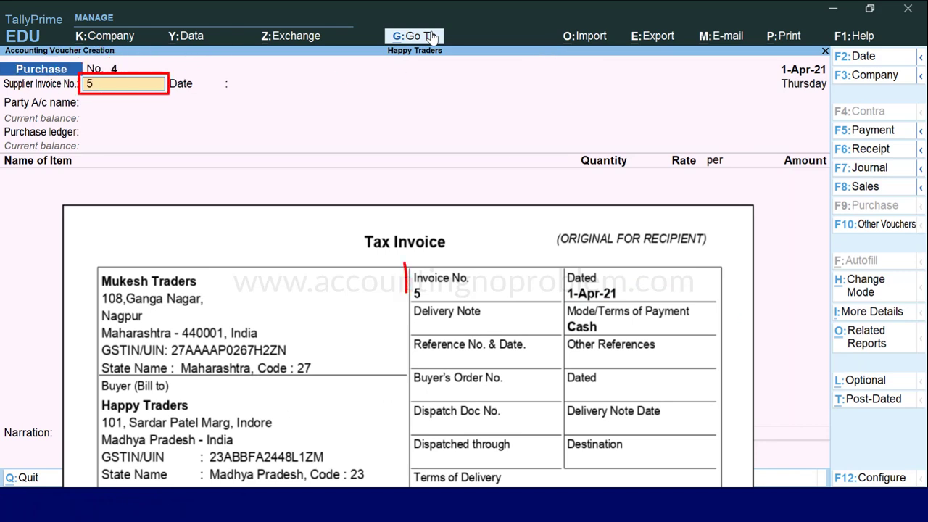
Accept supplier invoice 5, date voucher 4 as 1-Apr-21, and accept the party account
key("Return")
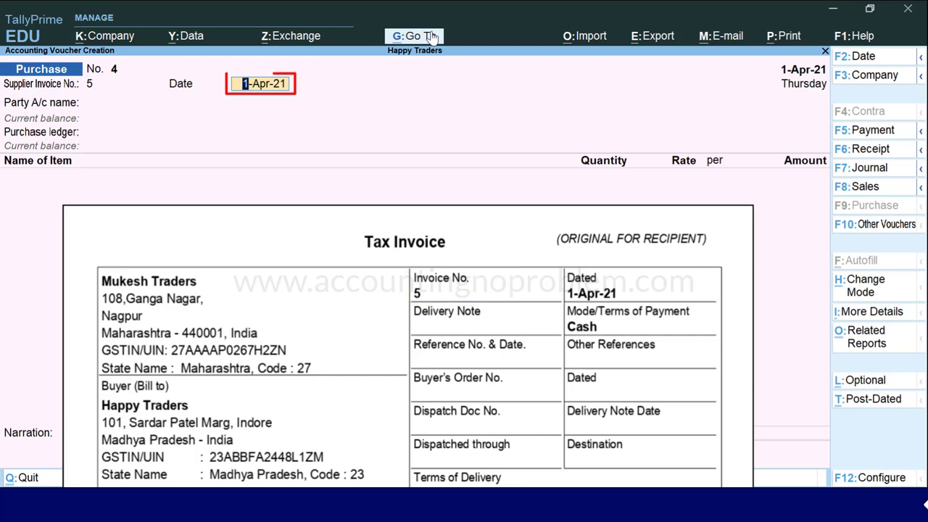
type("1.4.21")
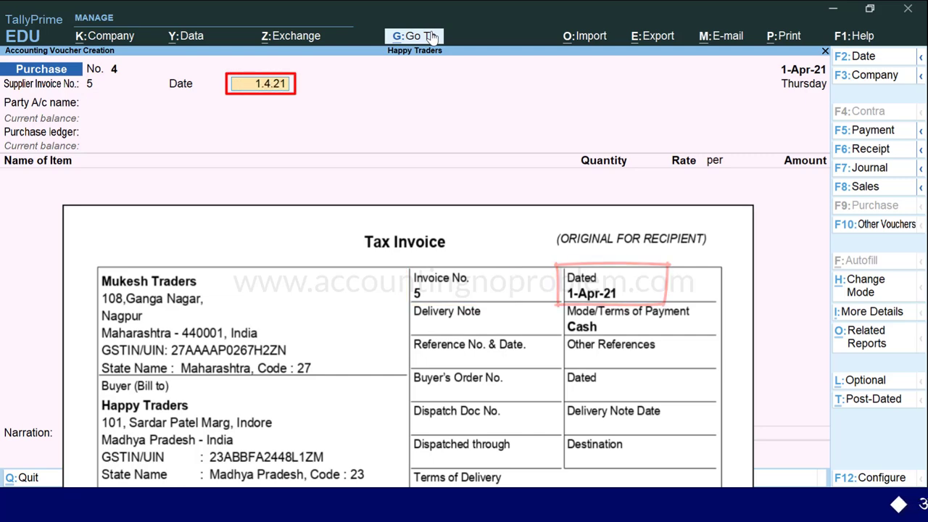
key("Return")
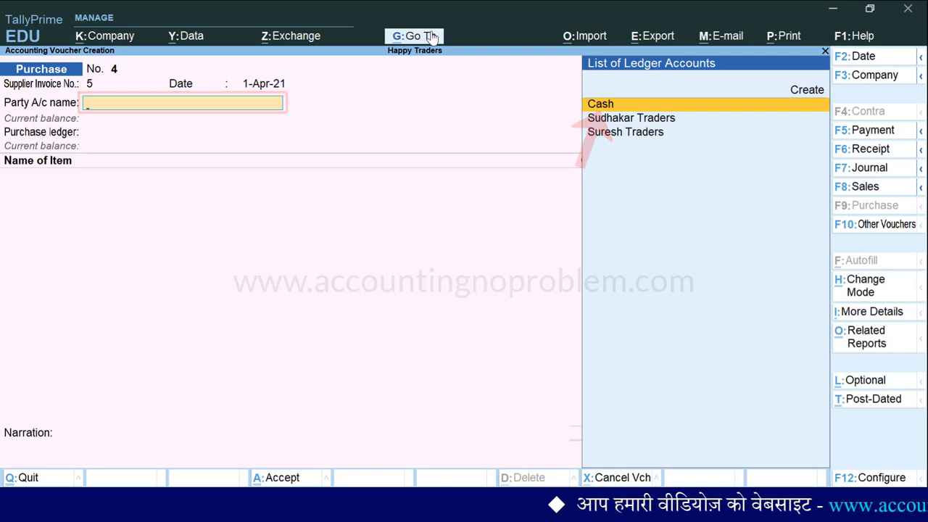
key("Return")
key("Return")
key("Return")
key("Return")
key("Return")
key("Return")
key("Return")
key("Return")
key("Return")
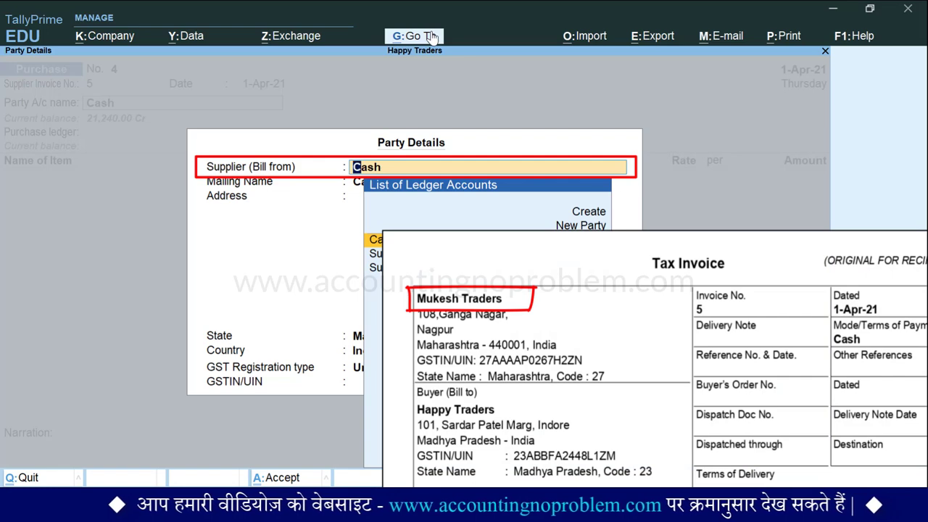
Enter Mukesh Traders as the new party with its street address in Nagpur
type("Mukesh Traders")
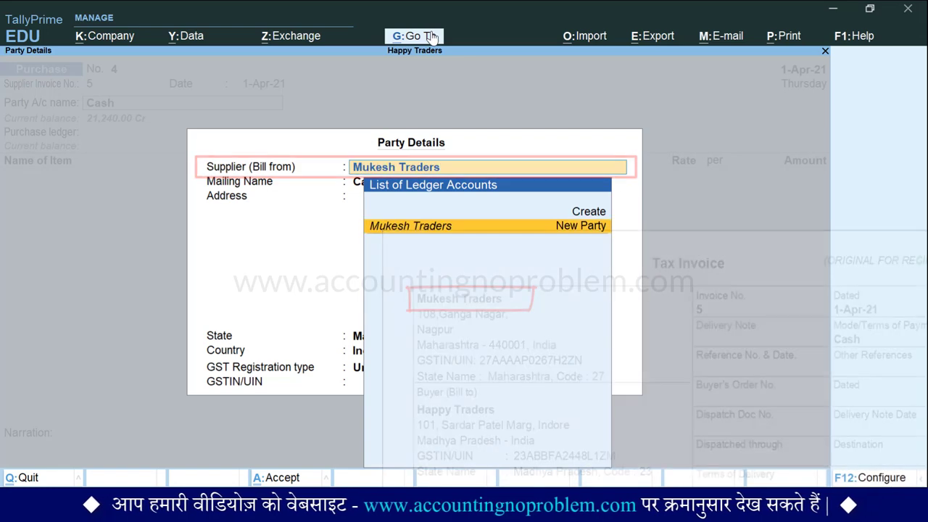
key("Return")
key("Return")
key("Return")
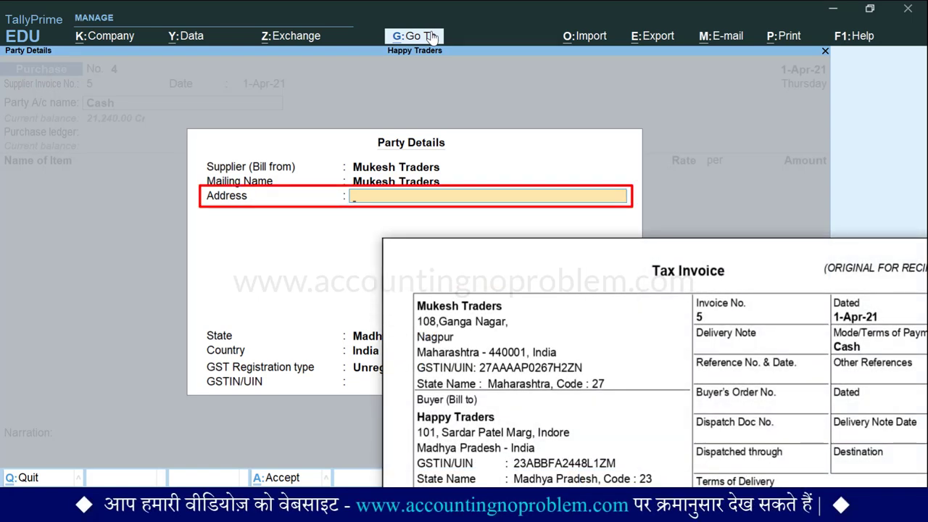
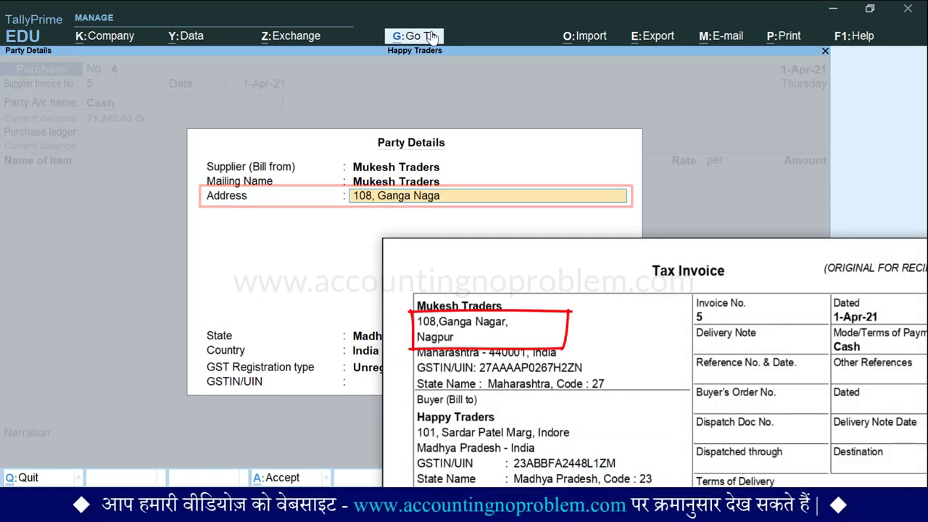
key("Return")
key("Return")
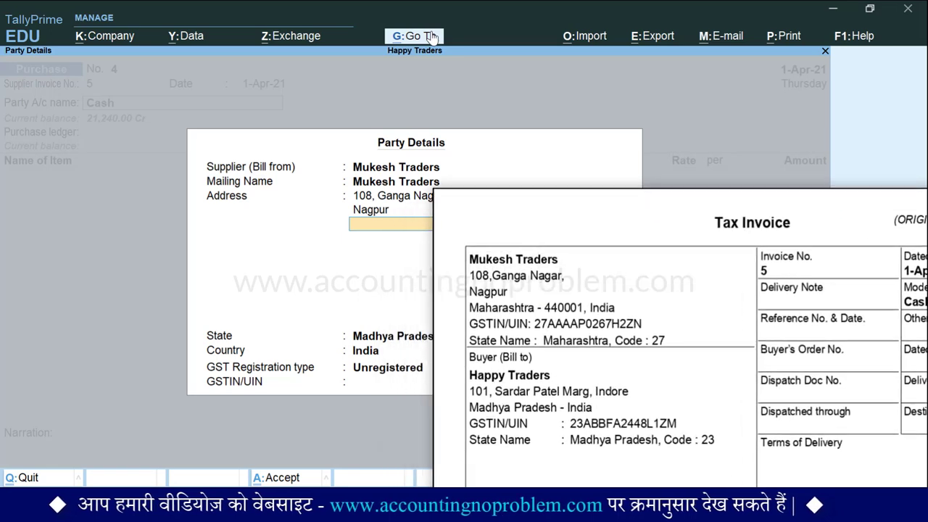
Set the supplier's state to Maharashtra and registration type to Regular, then close party details
key("Return")
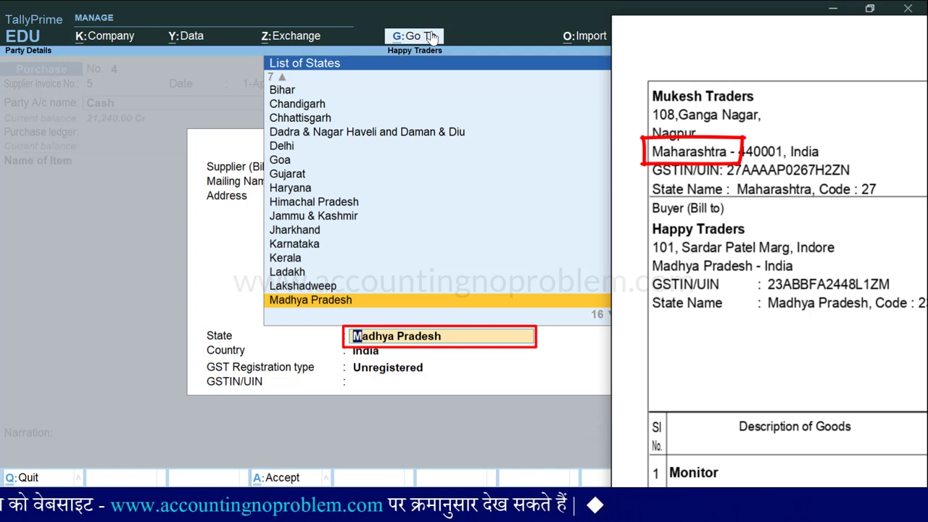
key("Down")
key("Return")
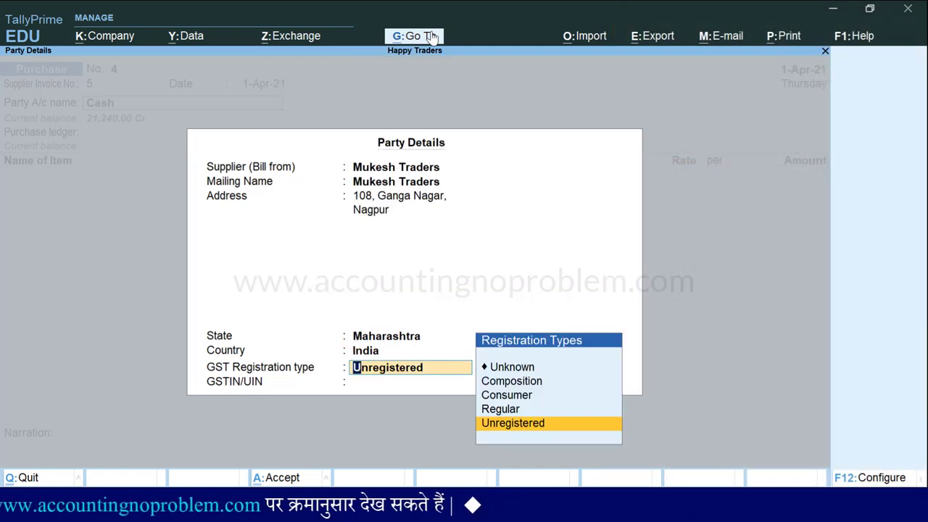
key("Up")
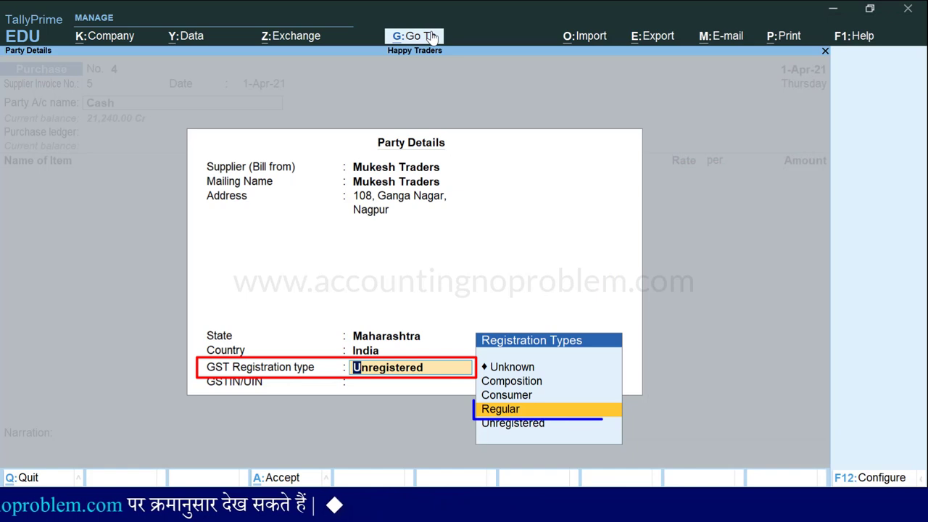
key("Return")
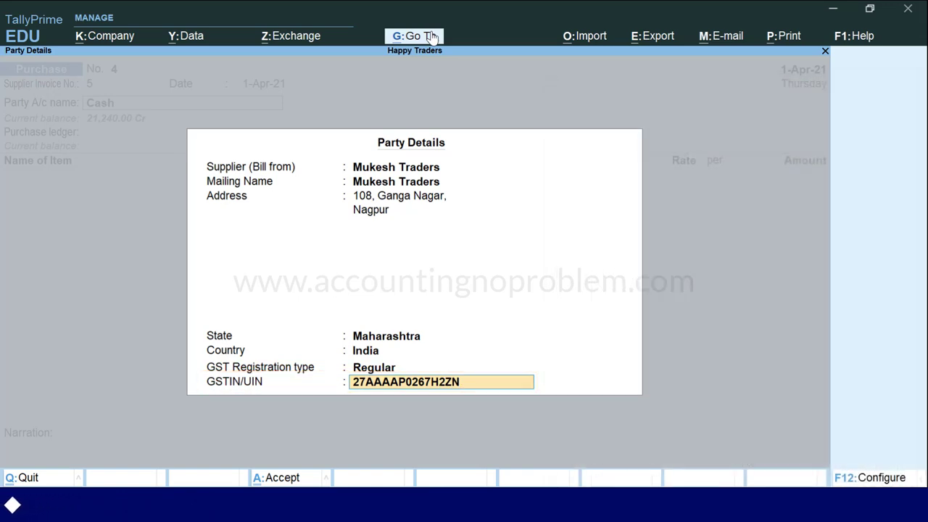
key("Return")
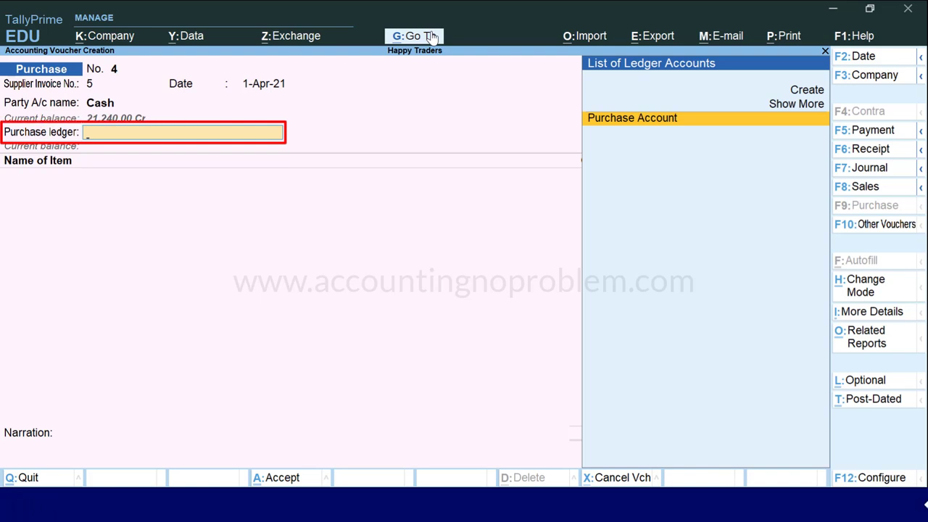
Use Purchase Account and enter Monitor, 50 Nos at 9,000.00, amounting to 4,50,000.00
key("Return")
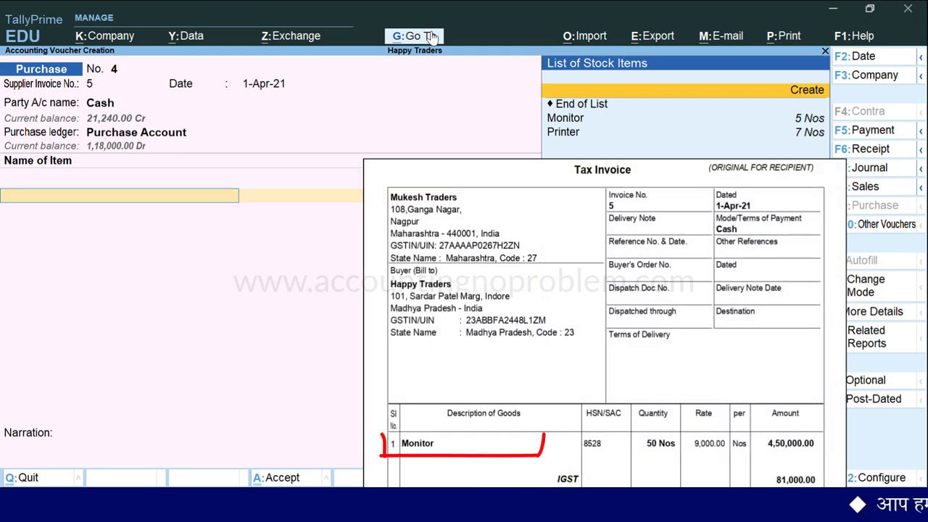
key("Down")
key("Down")
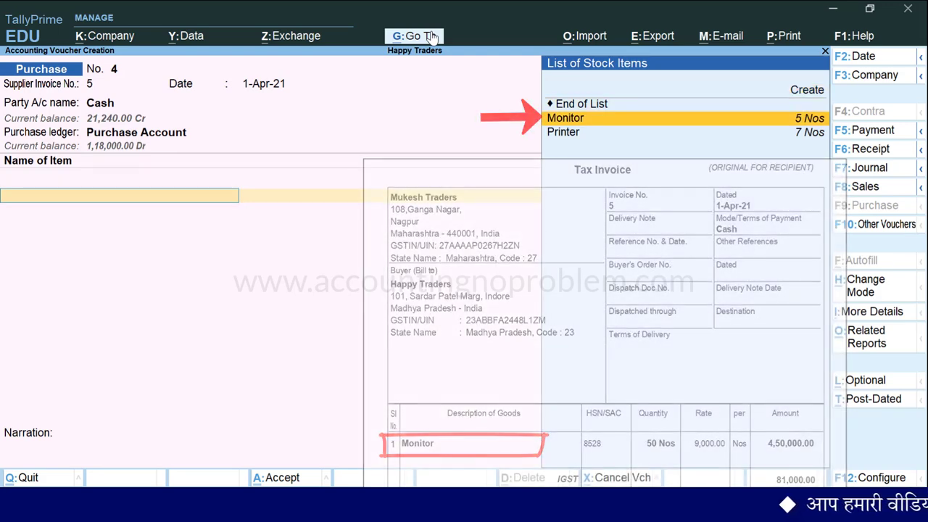
key("Return")
type("50")
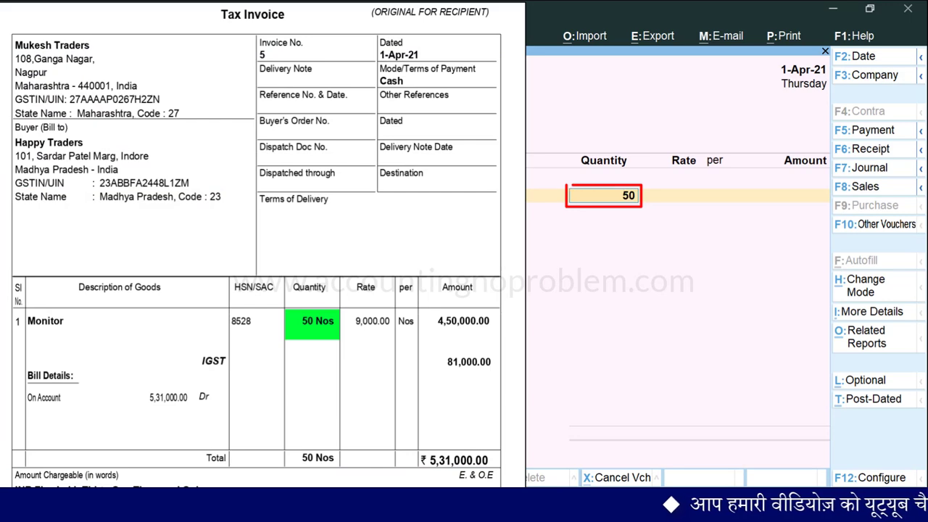
key("Return")
type("9")
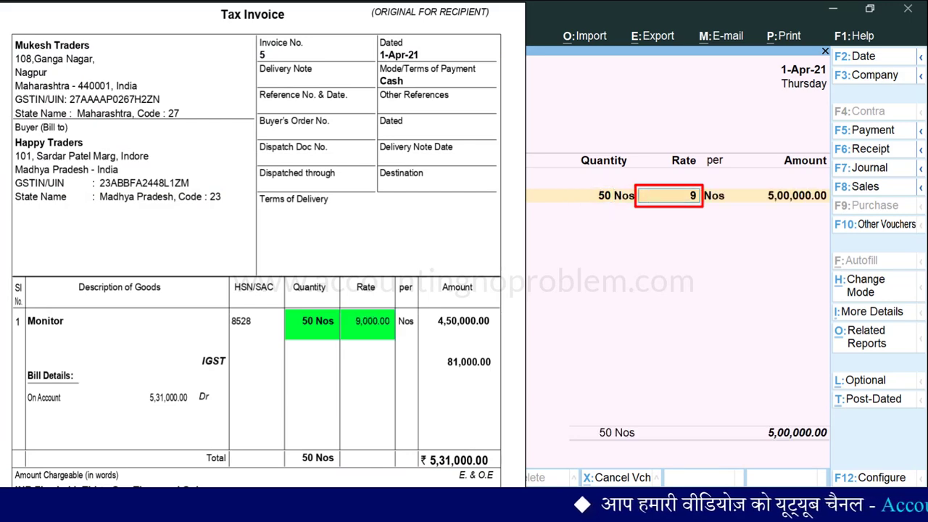
key("Return")
key("Return")
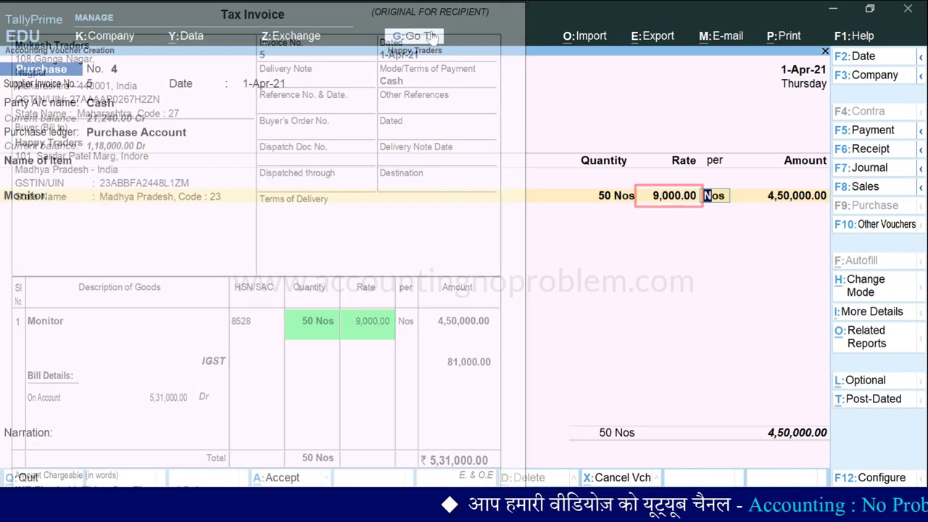
key("Return")
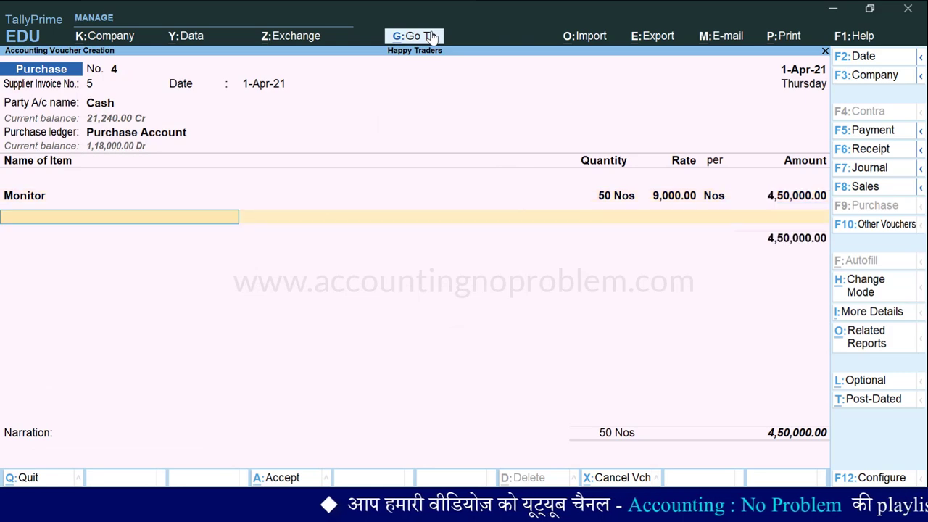
key("Return")
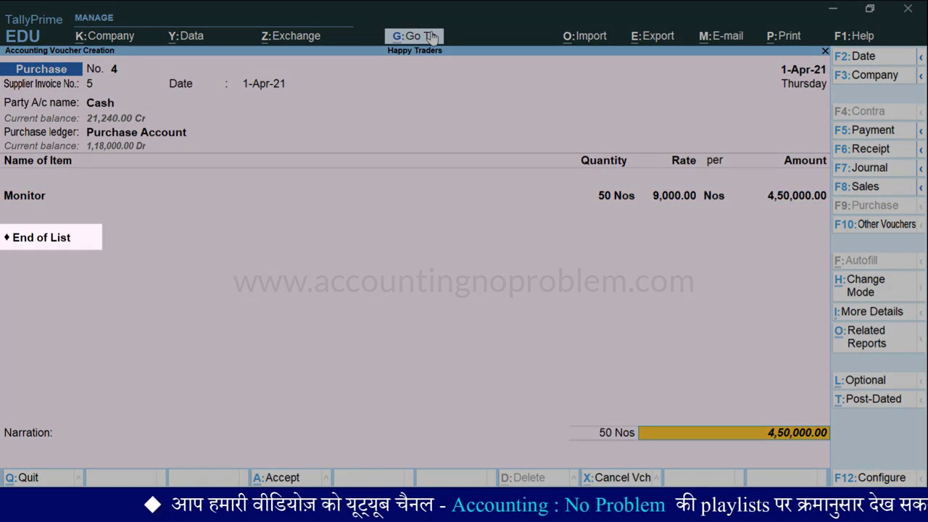
Add an IGST line of 81,000.00 below Monitor, bringing the total to 5,31,000.00
key("BackSpace")
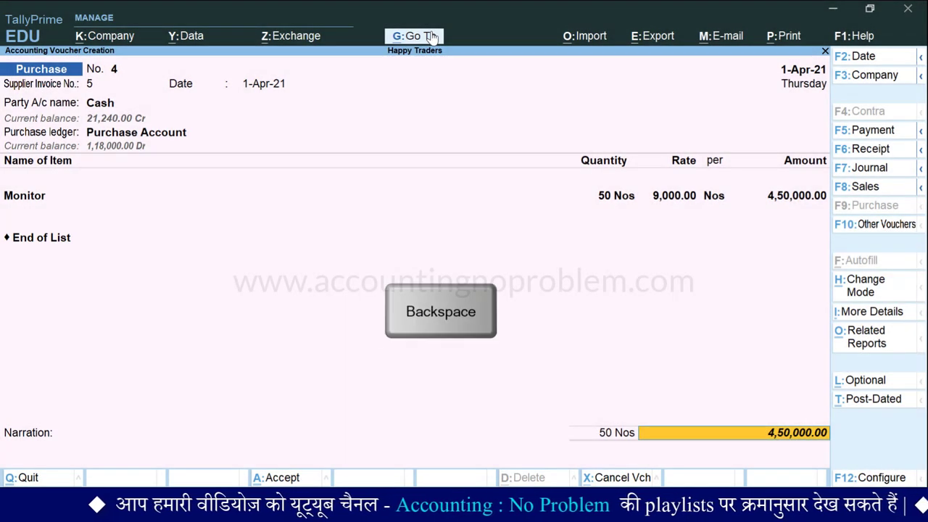
key("BackSpace")
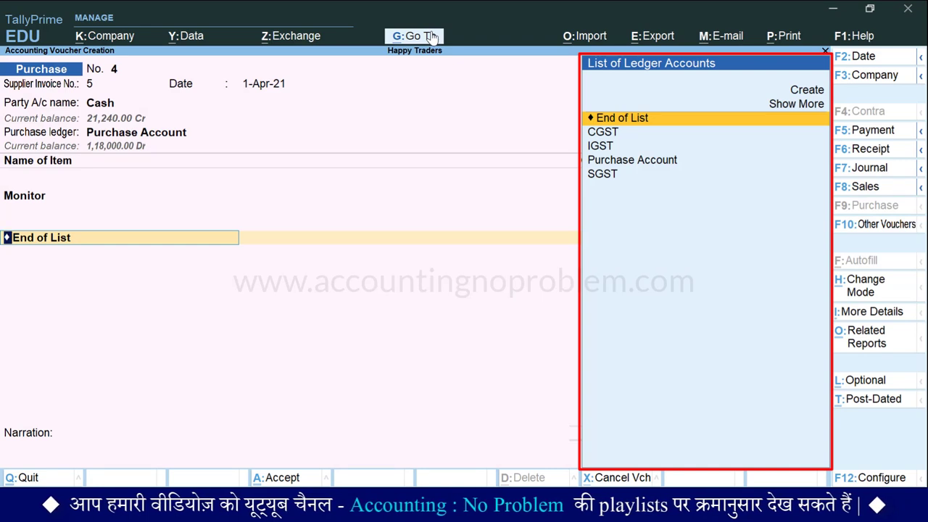
key("Down")
key("Down")
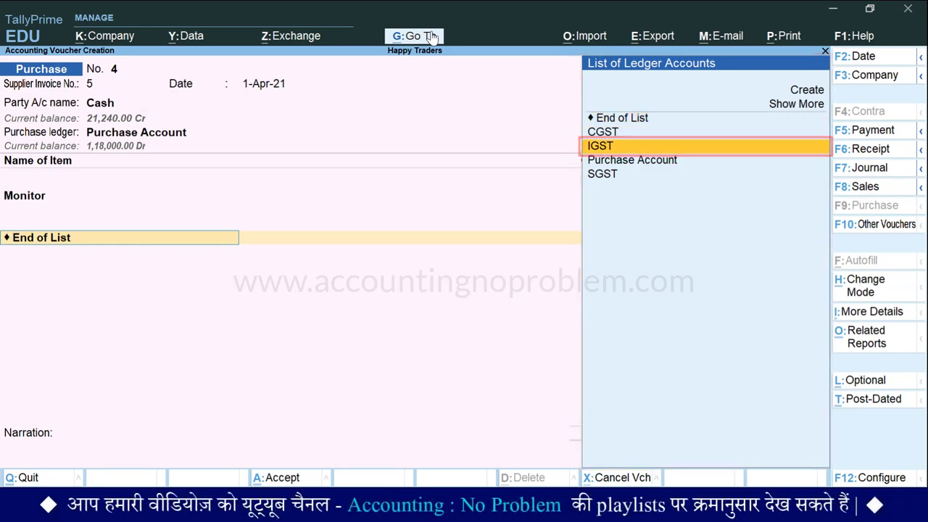
key("Return")
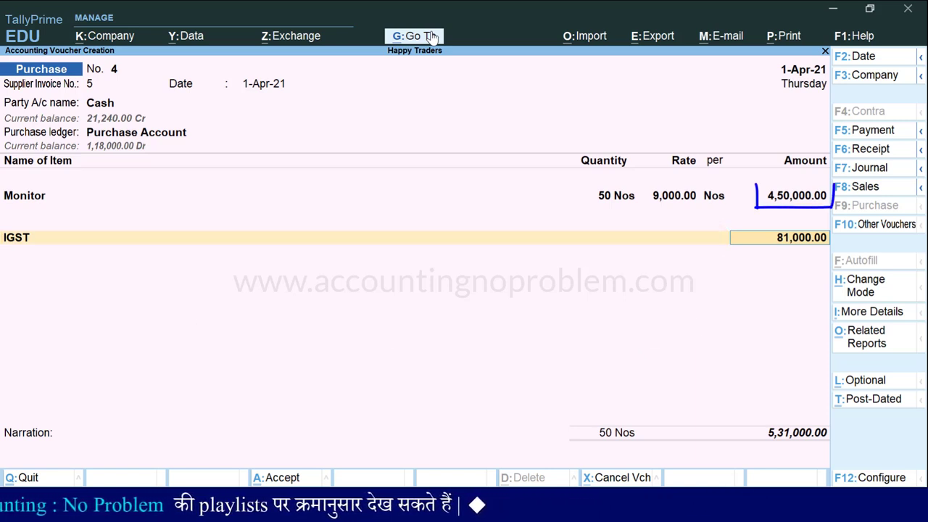
key("Return")
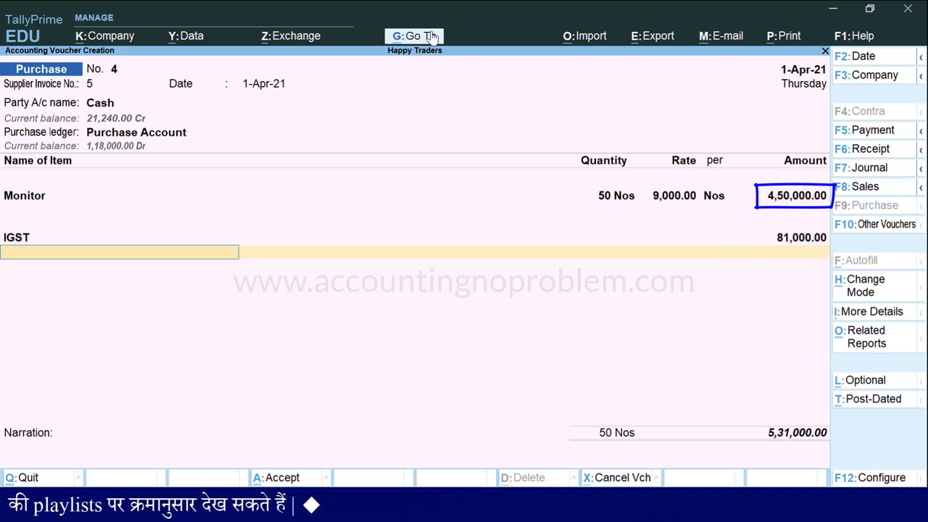
key("Return")
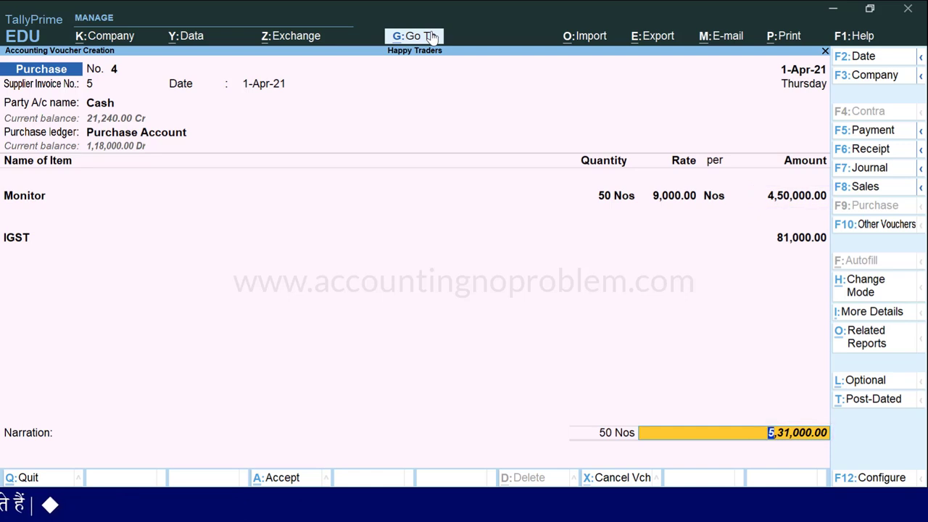
Save purchase voucher 4 and quit the blank voucher 5 to the Gateway of Tally
key("Return")
key("Return")
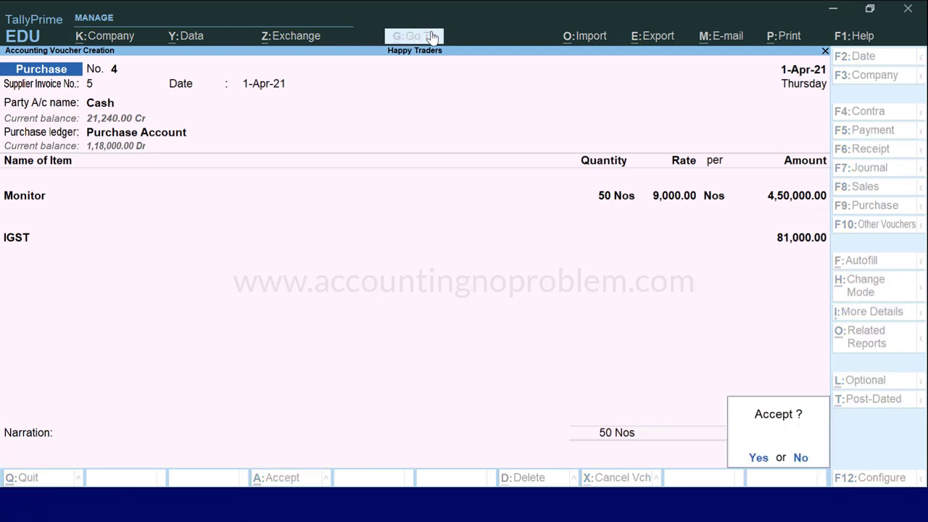
key("Return")
key("Escape")
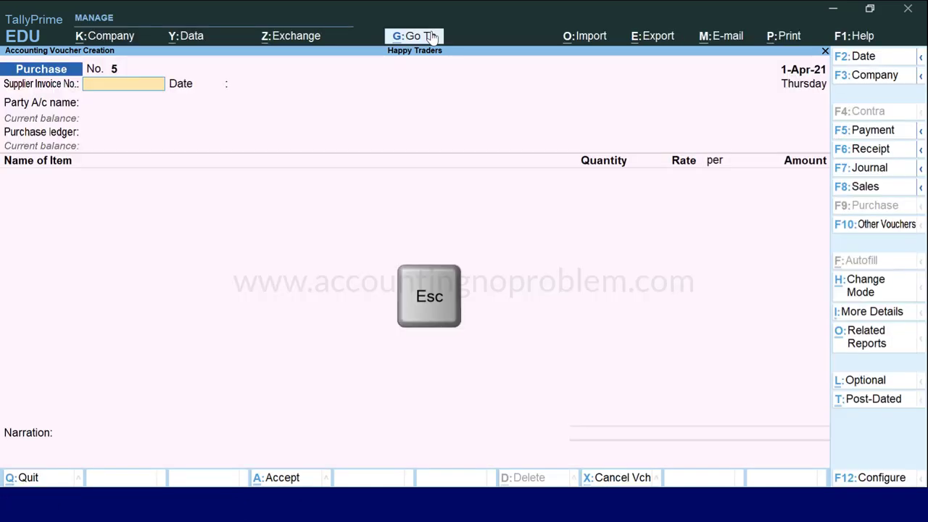
key("Escape")
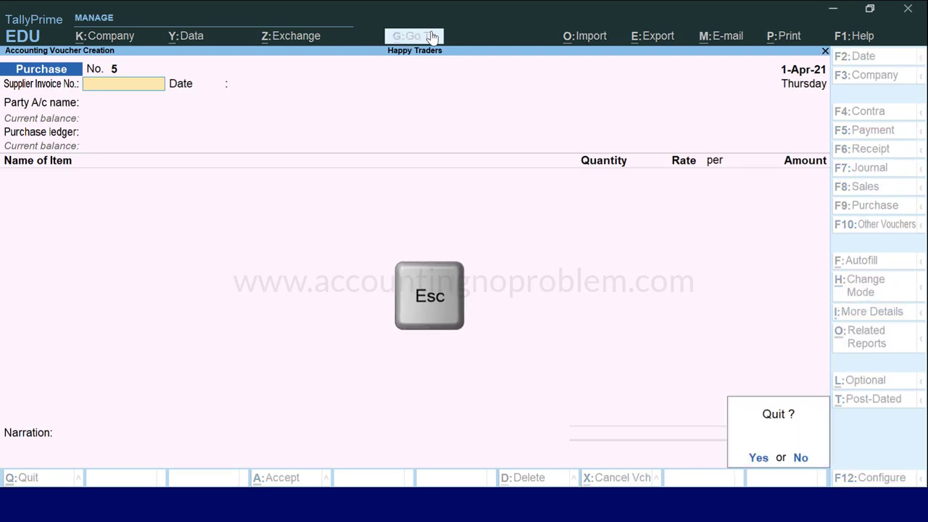
key("Escape")
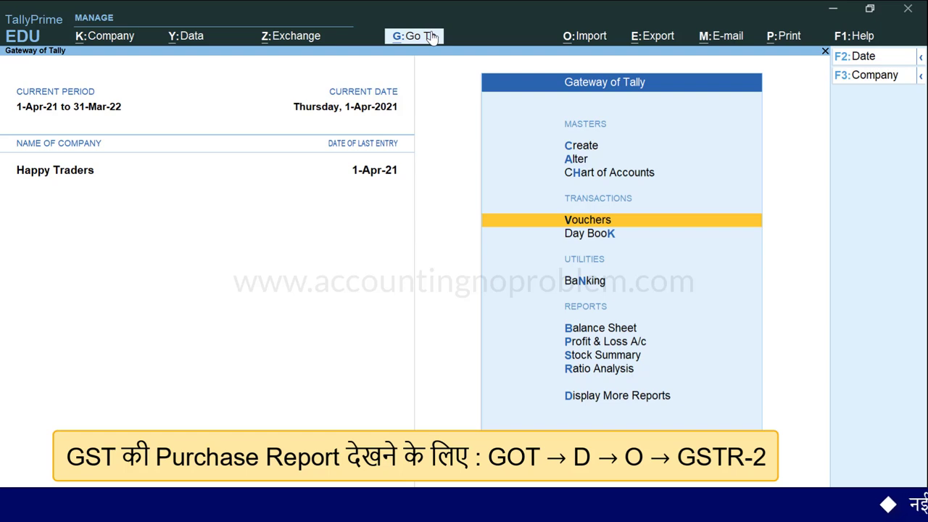
Open GSTR-2's B2B Invoices - 3, 4A register and locate the new 4,50,000.00 purchase
key("d")
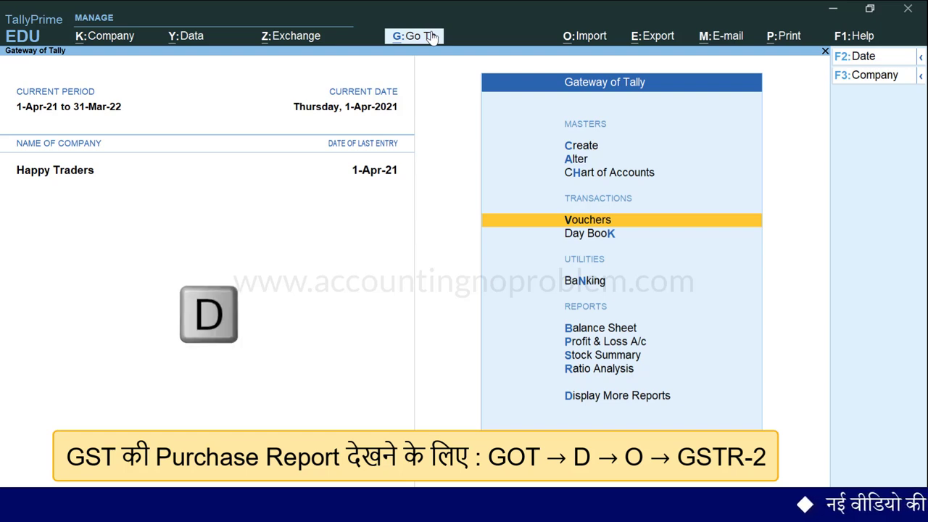
key("o")
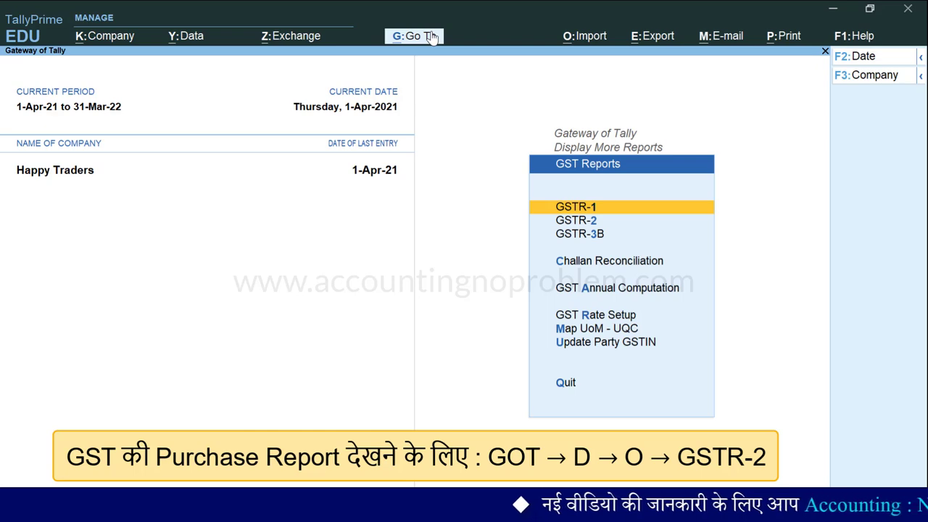
key("Down")
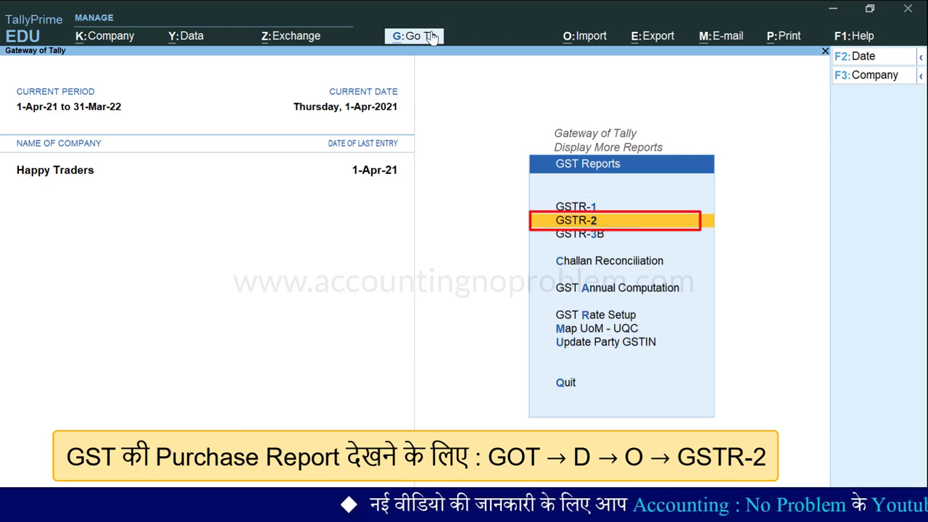
key("Return")
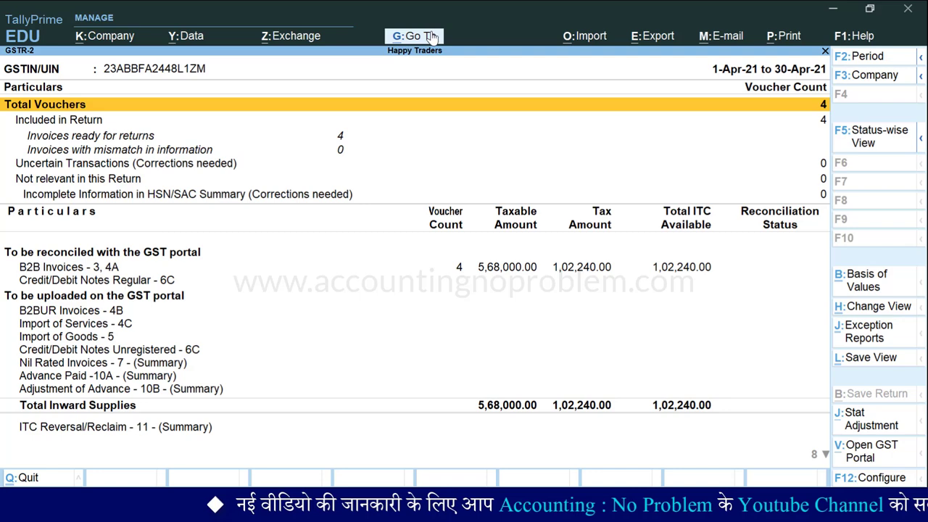
key("Down")
key("Down")
key("Down")
key("Down")
key("Down")
key("Down")
key("Down")
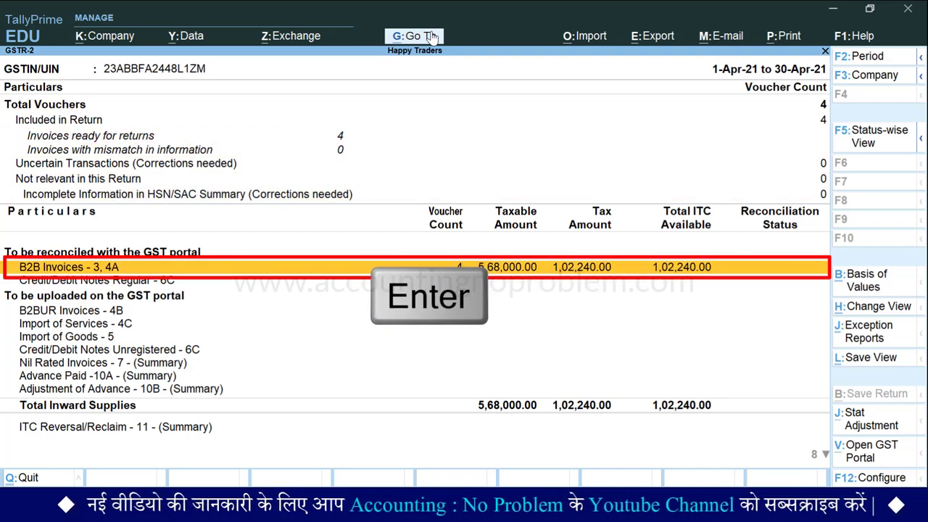
key("Return")
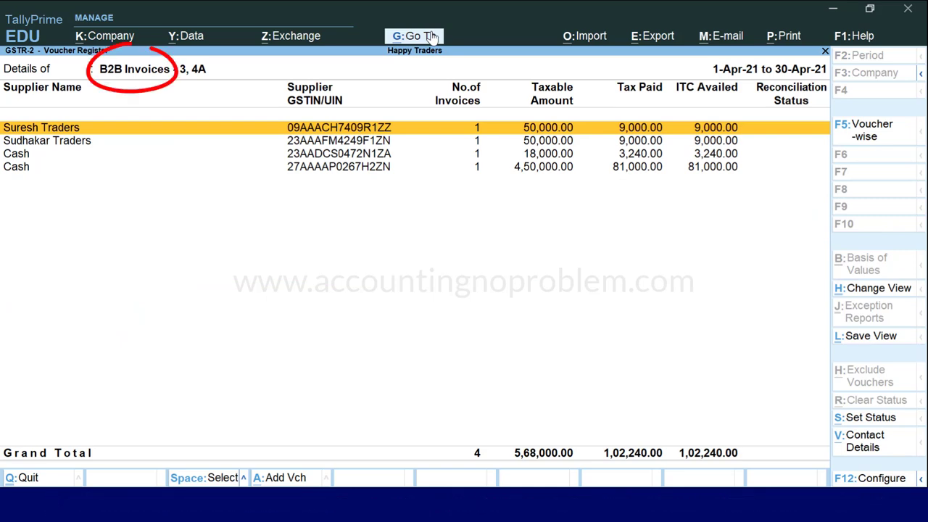
key("Down")
key("Down")
key("Down")
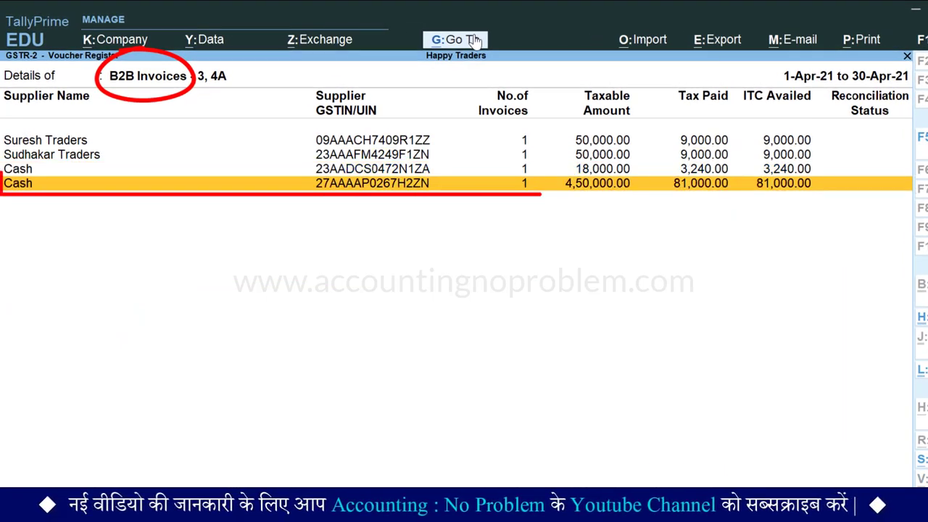